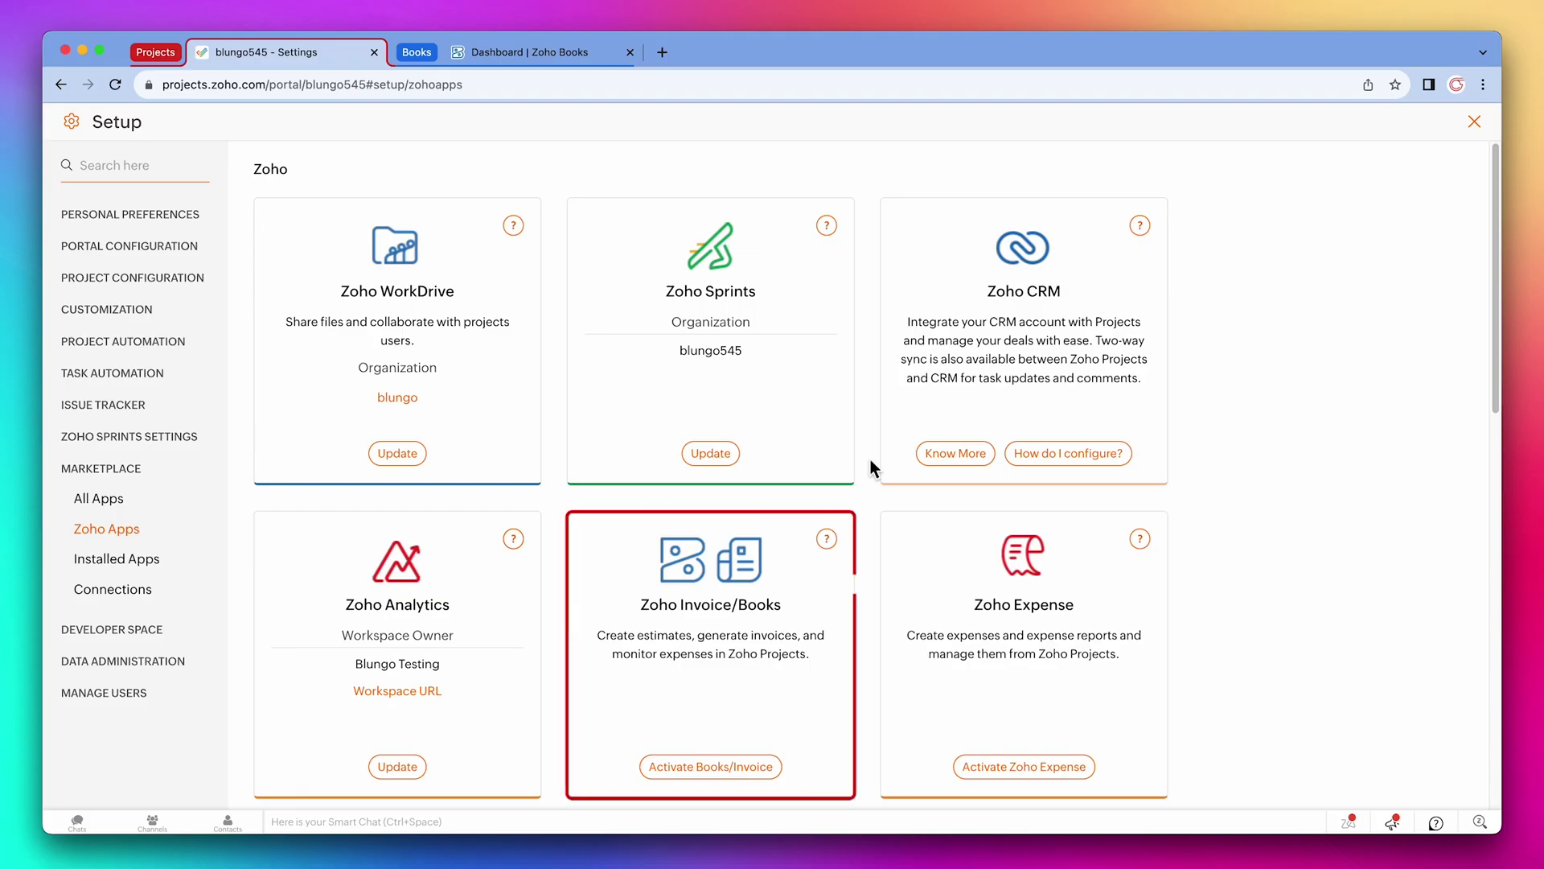
Activate the Books/Invoice integration and paste the Zoho Books account e-mail into Zoho Projects.
left_click(732, 766)
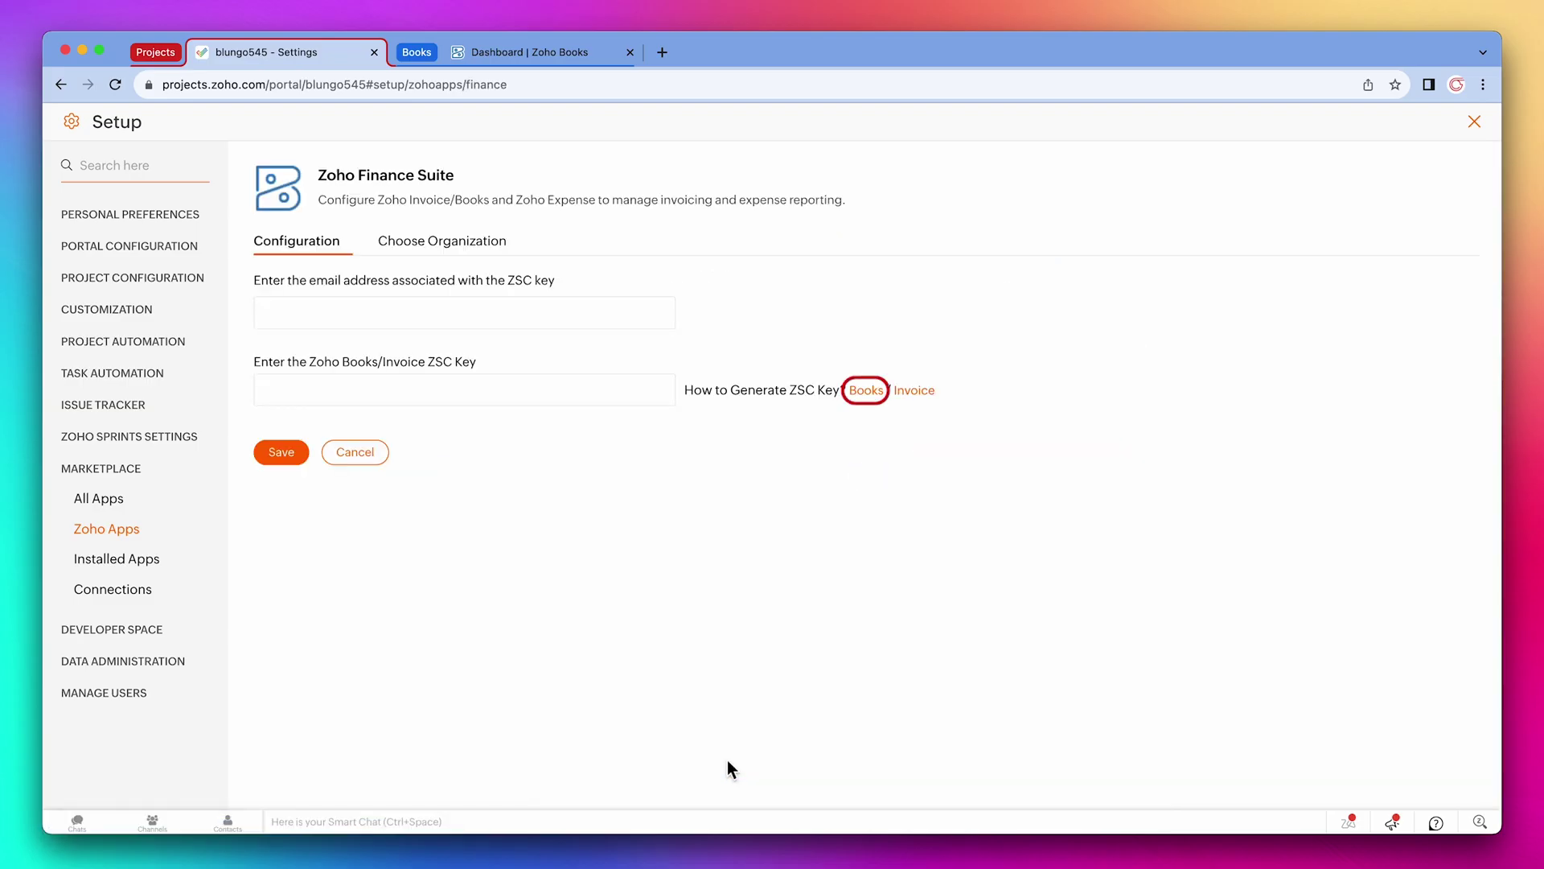
left_click(865, 394)
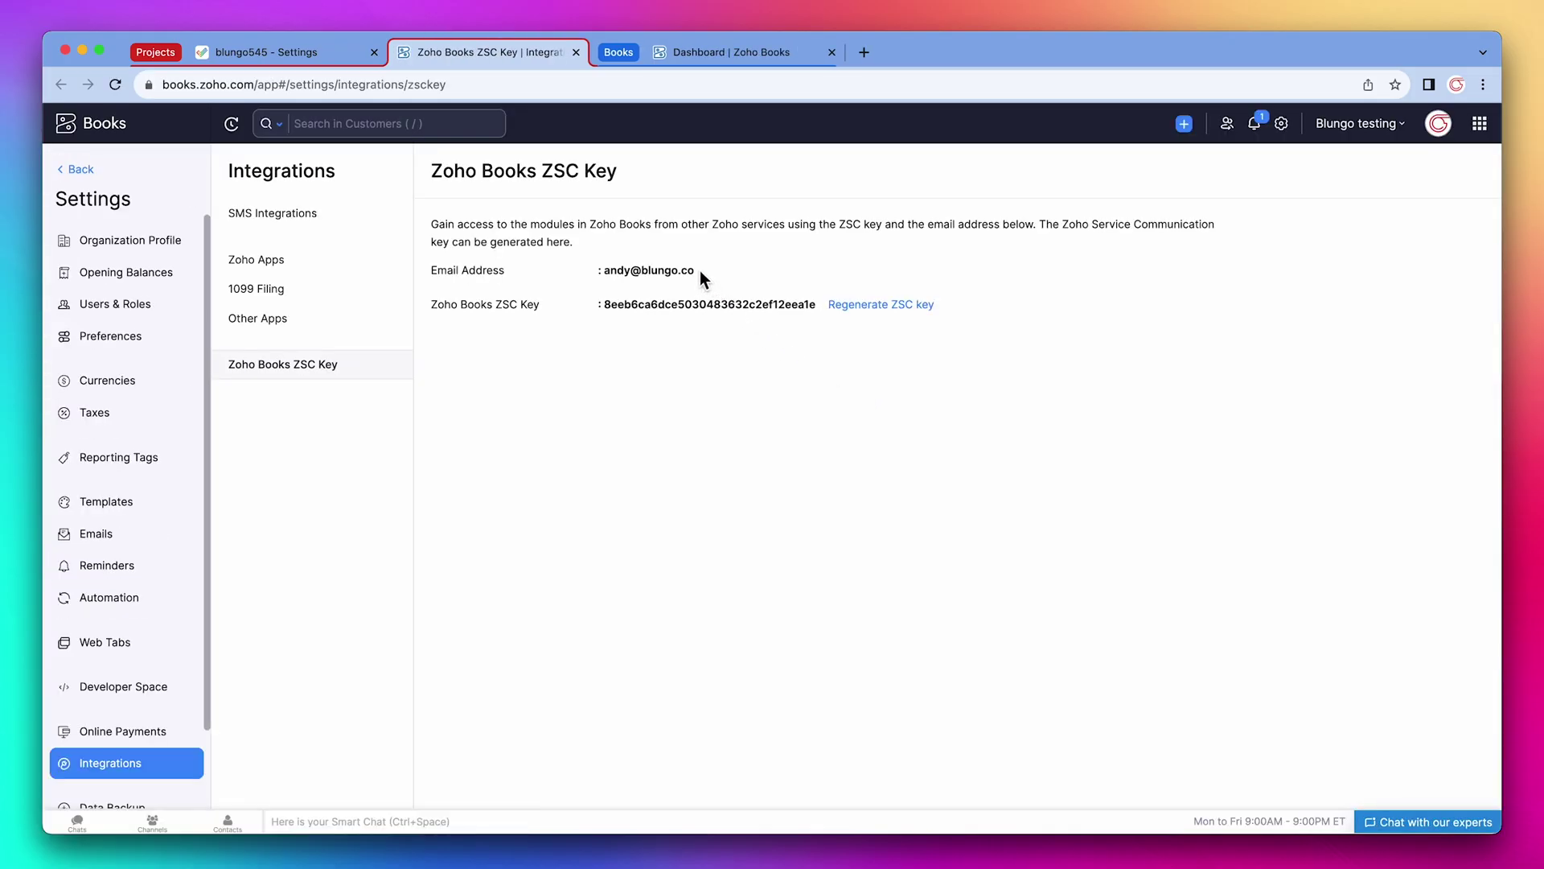
left_click_drag(698, 273, 609, 279)
key("super+c")
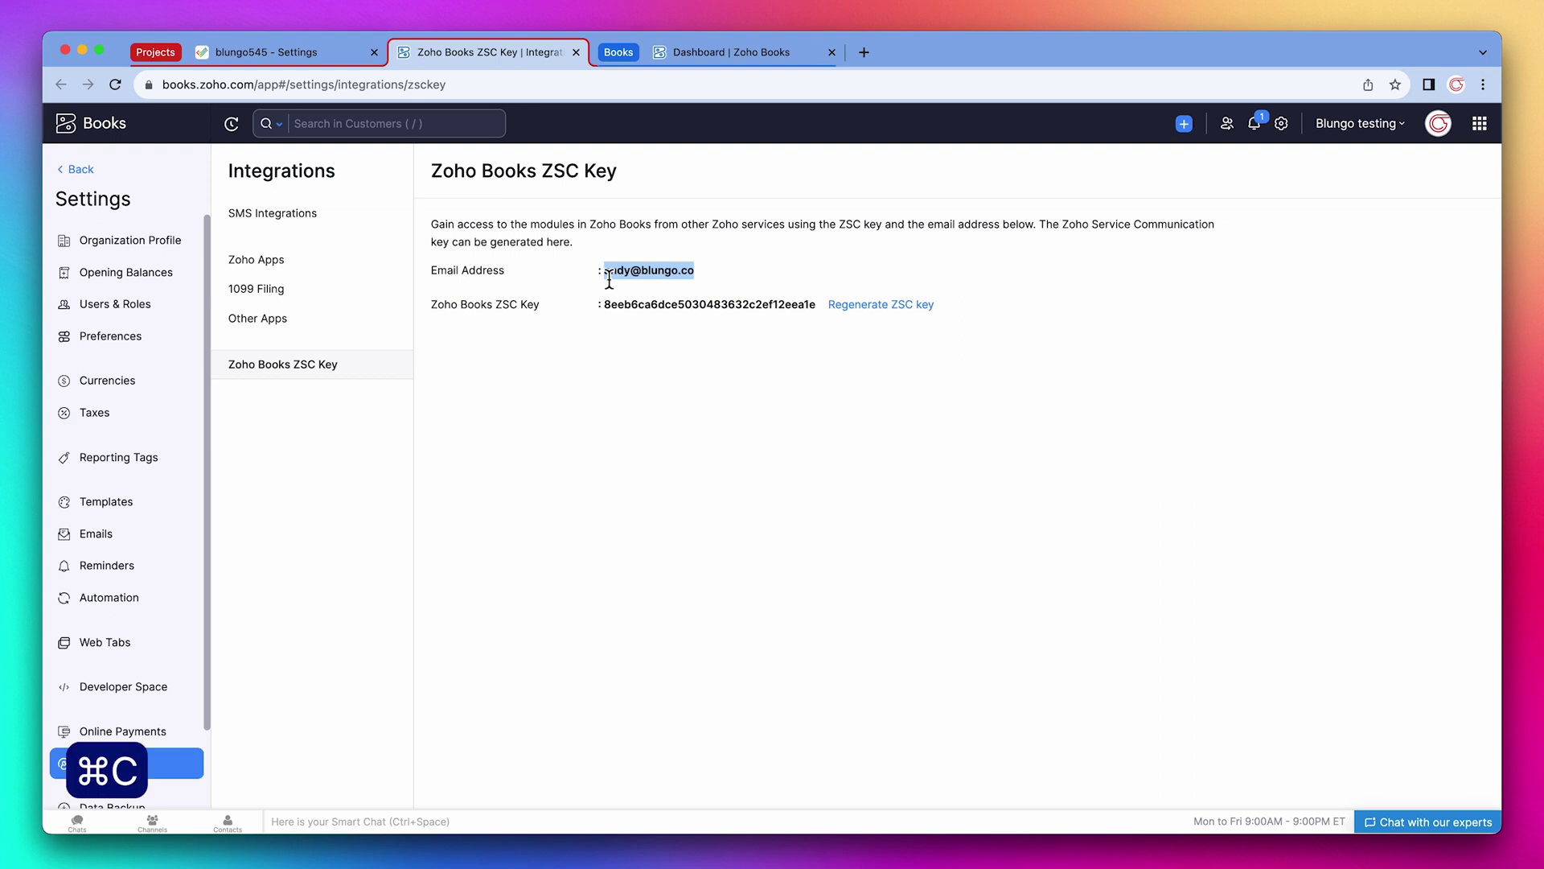
left_click(330, 61)
left_click(383, 307)
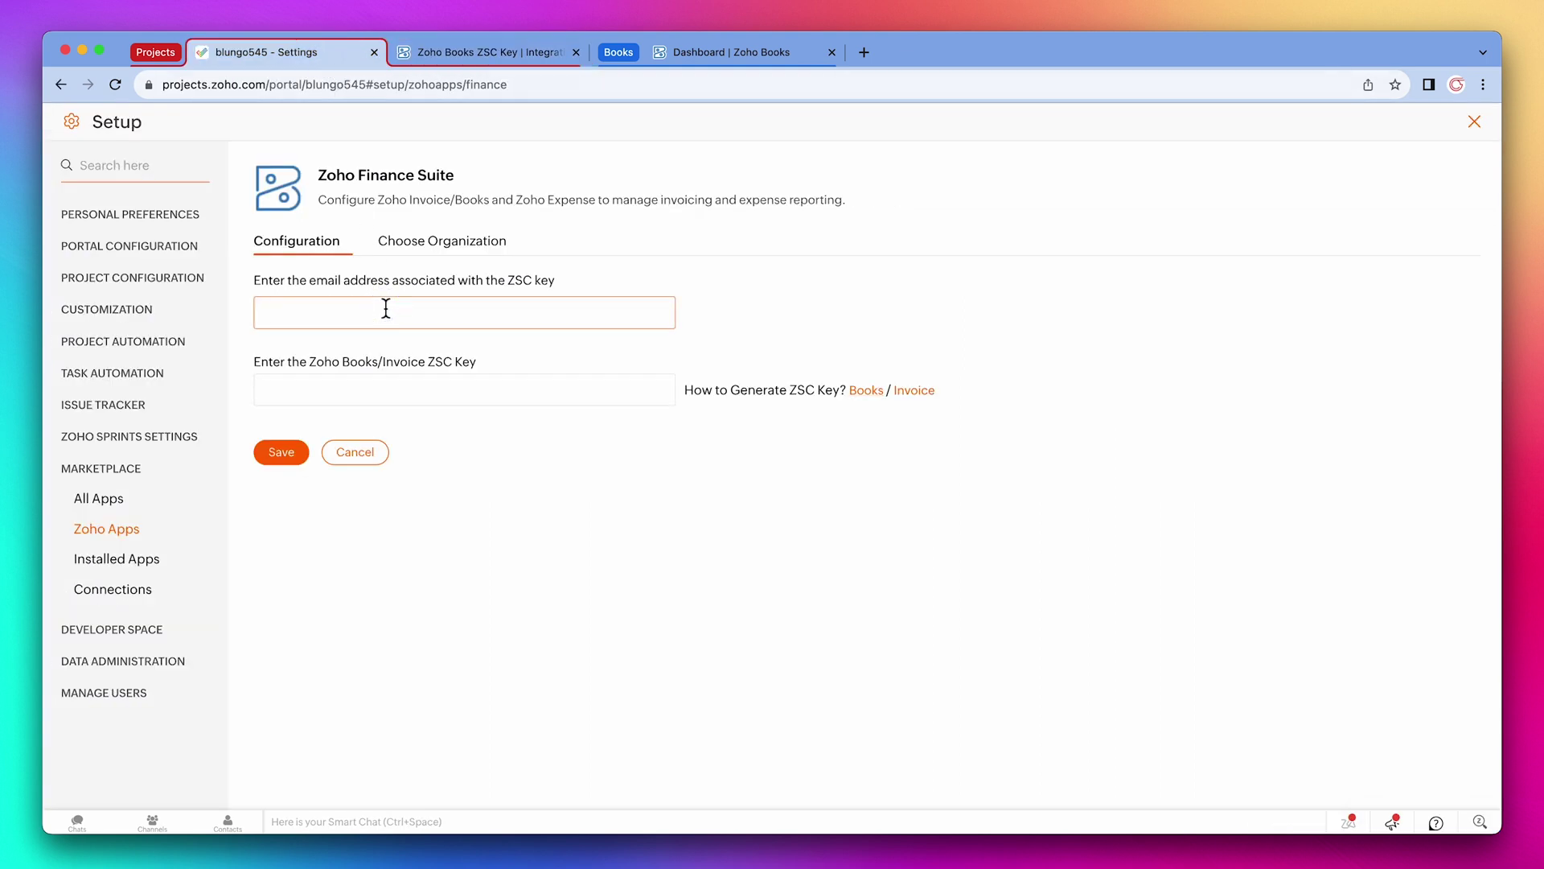
key("super+v")
Copy the ZSC key from Zoho Books into the key field and save the configuration.
left_click(506, 58)
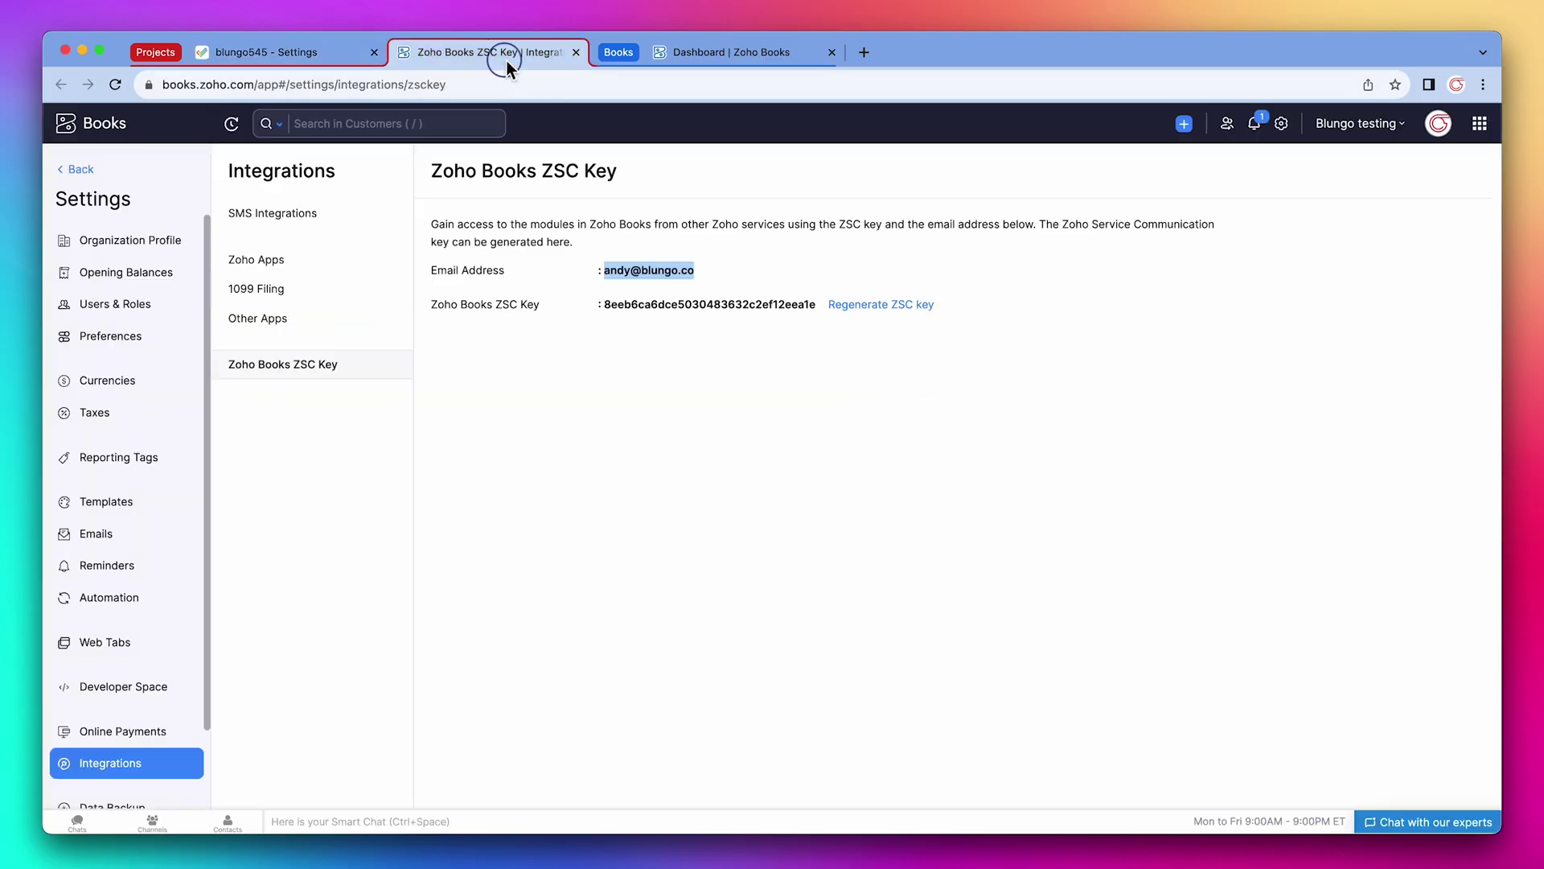
double_click(700, 304)
key("super+c")
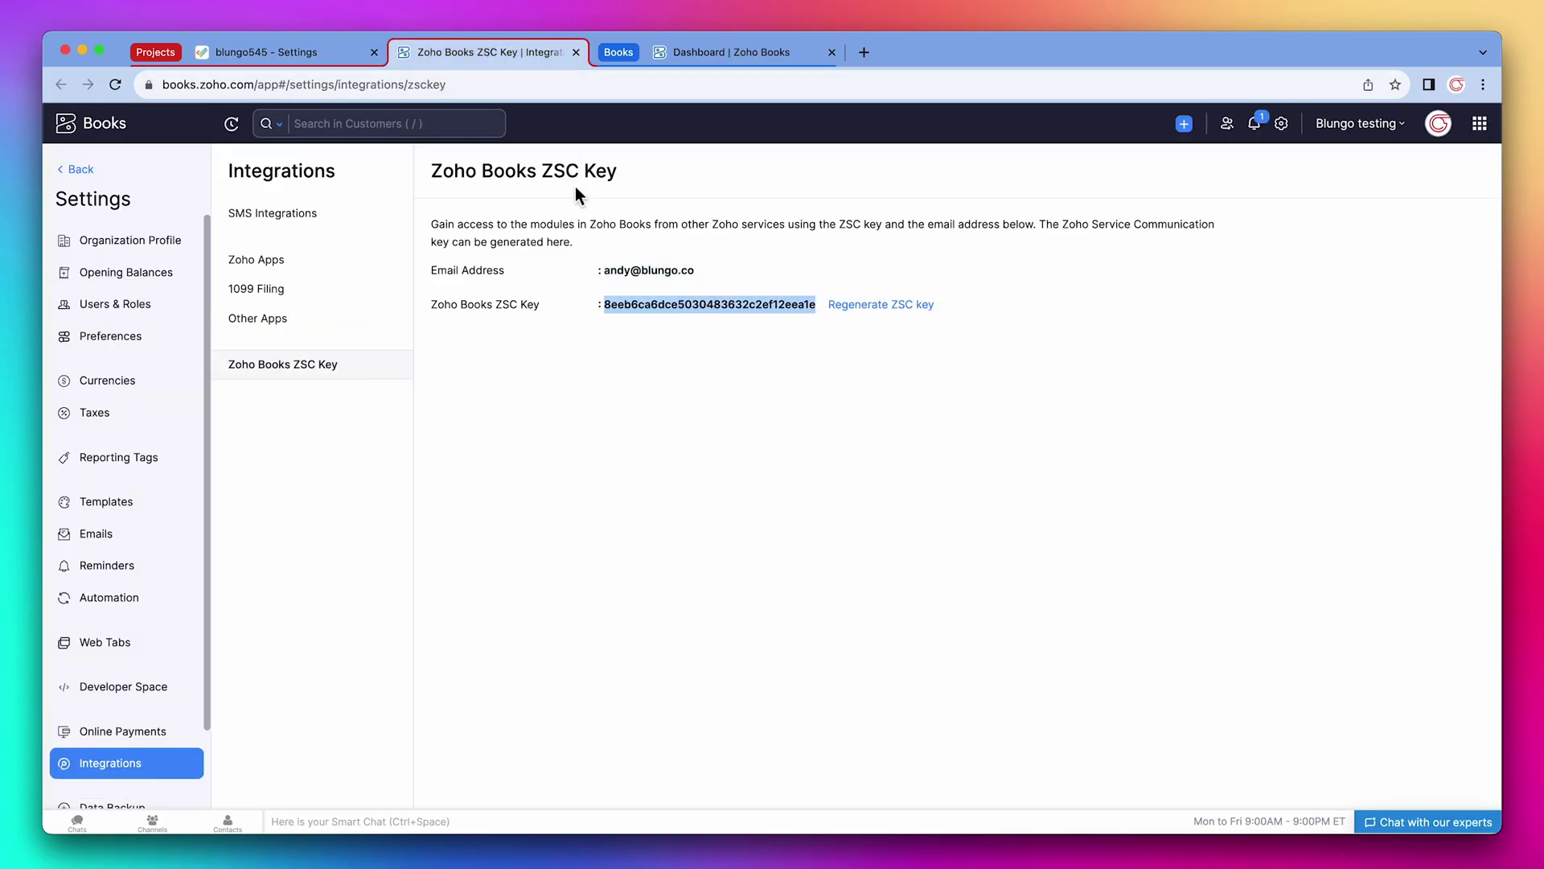
left_click(331, 52)
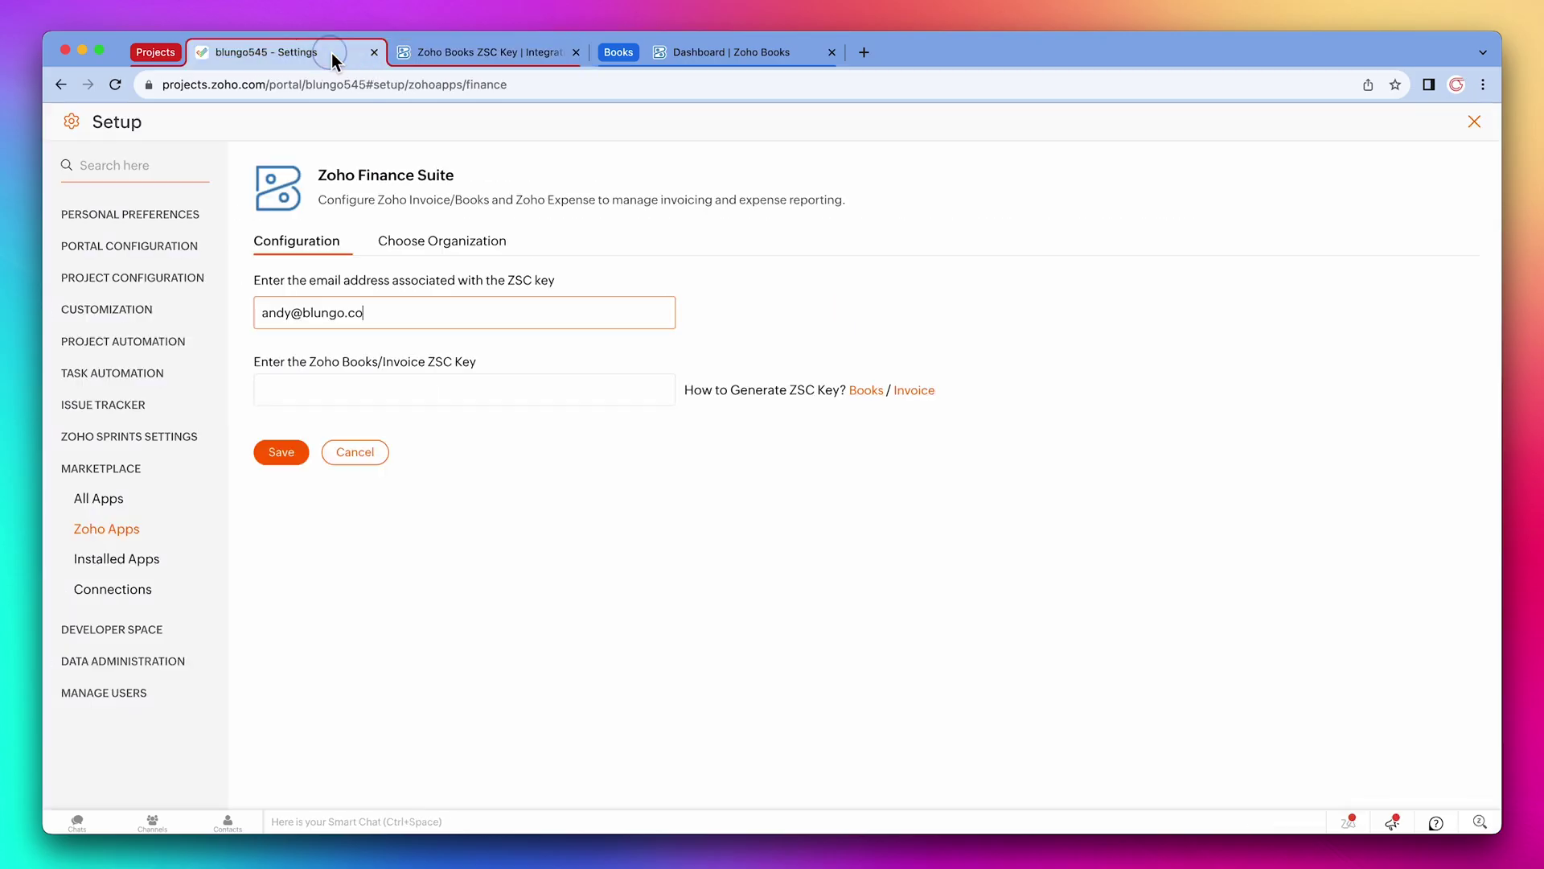
left_click(407, 384)
key("super+v")
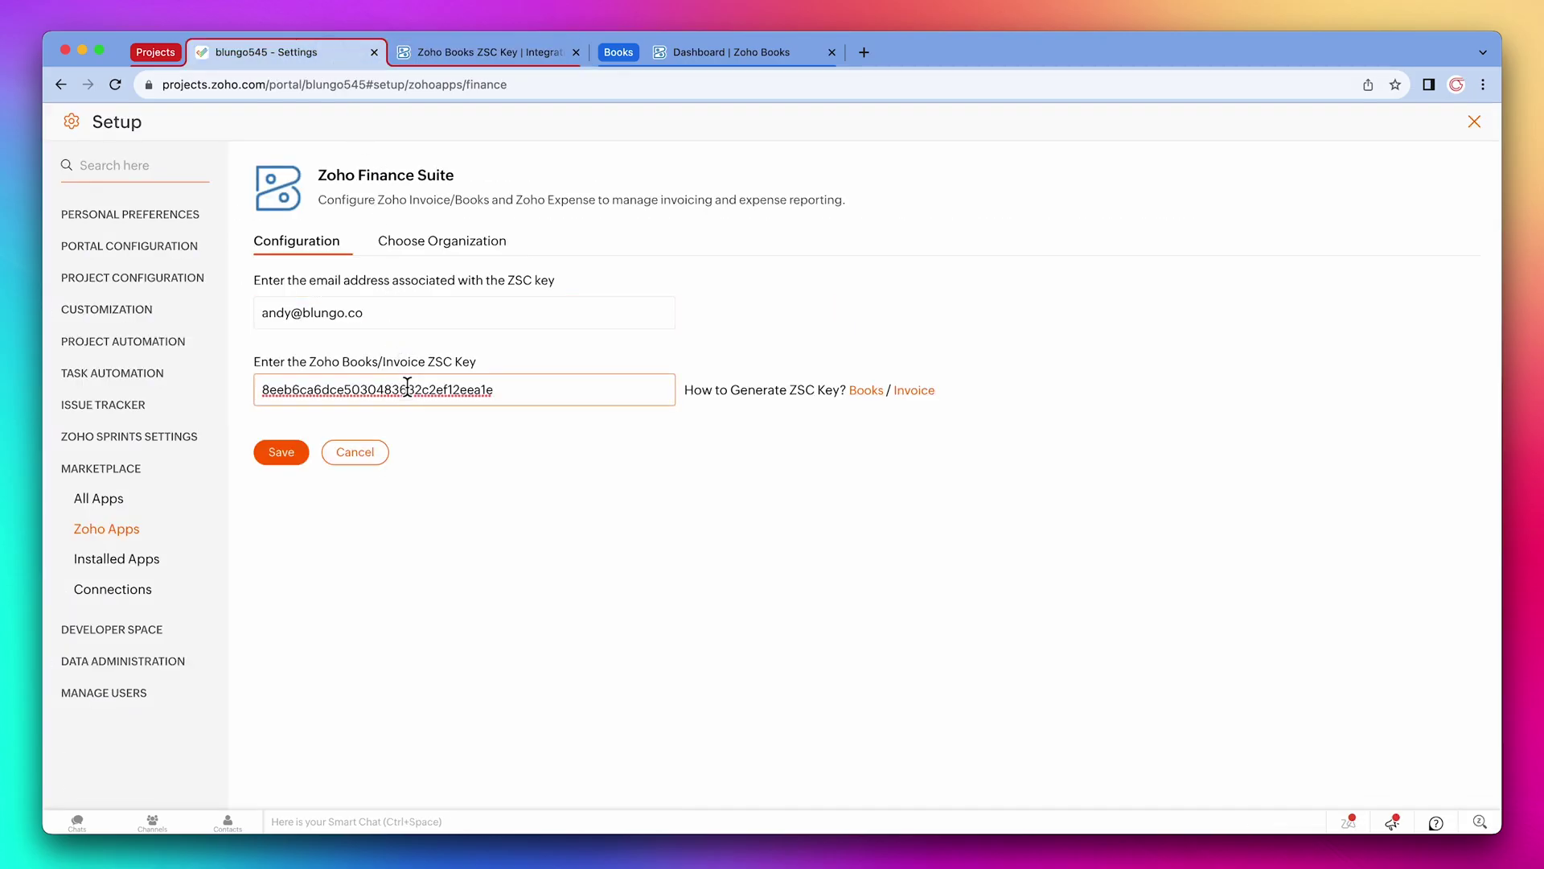
left_click(299, 451)
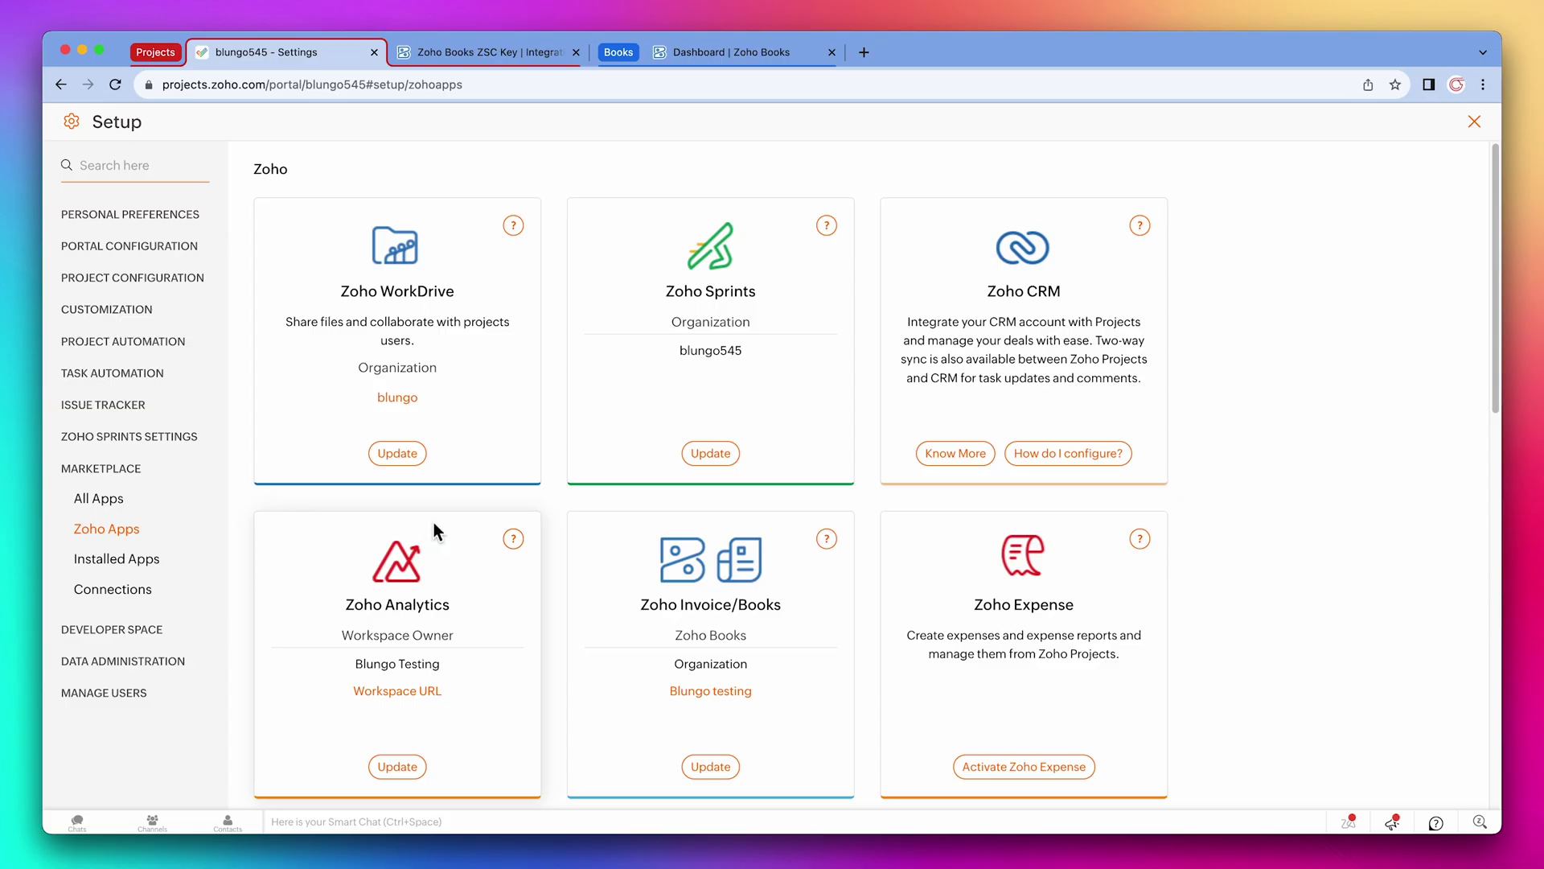
Open the BL-7 video project's timesheet showing its three 07-28-2023 time logs.
left_click(1475, 122)
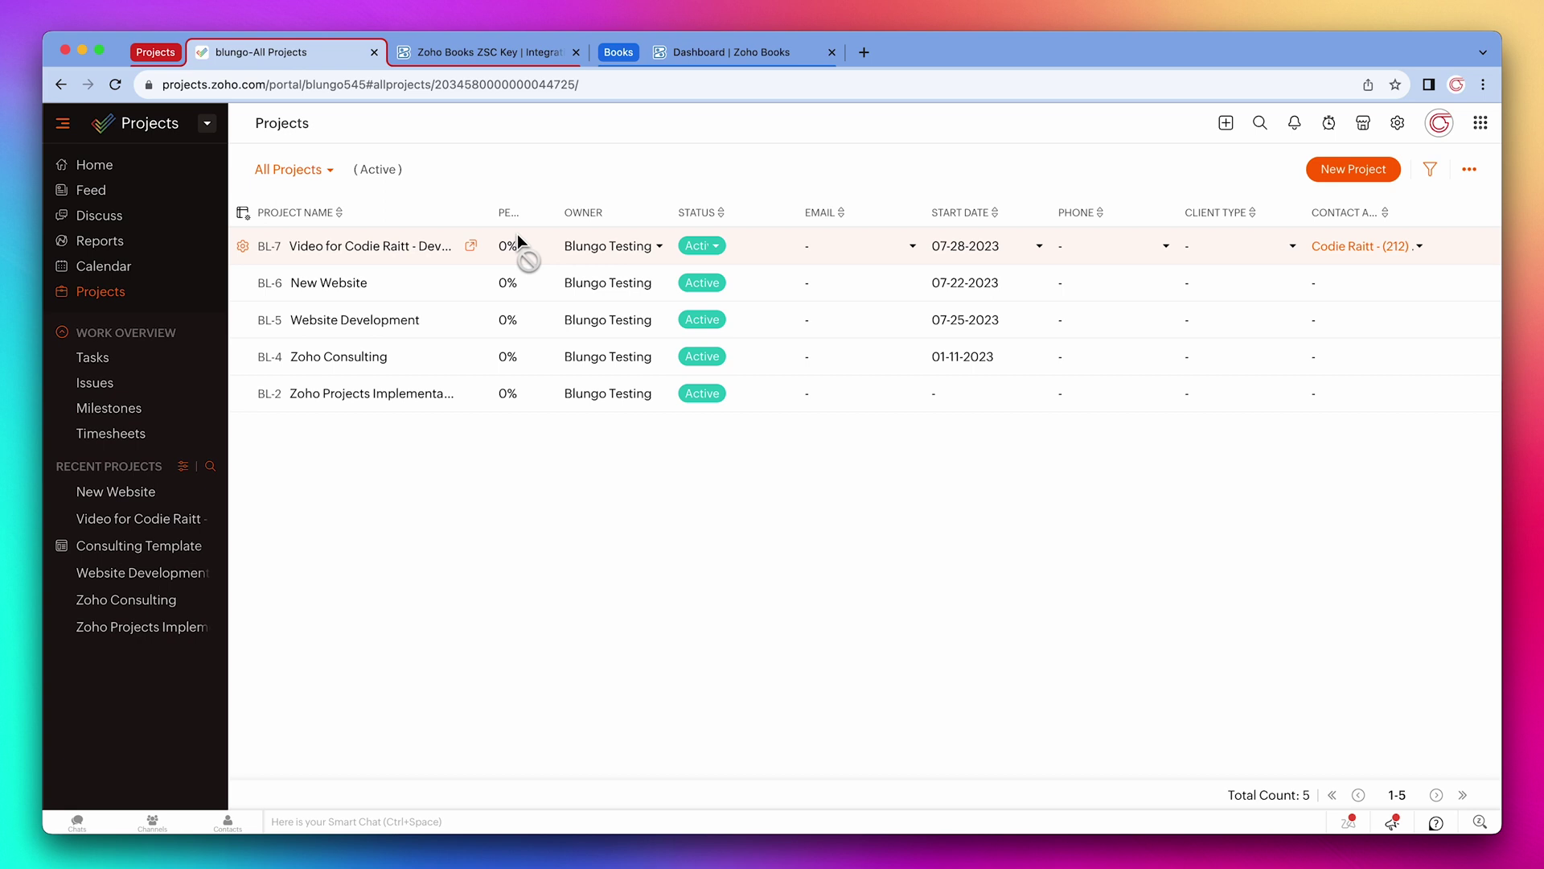
left_click(434, 248)
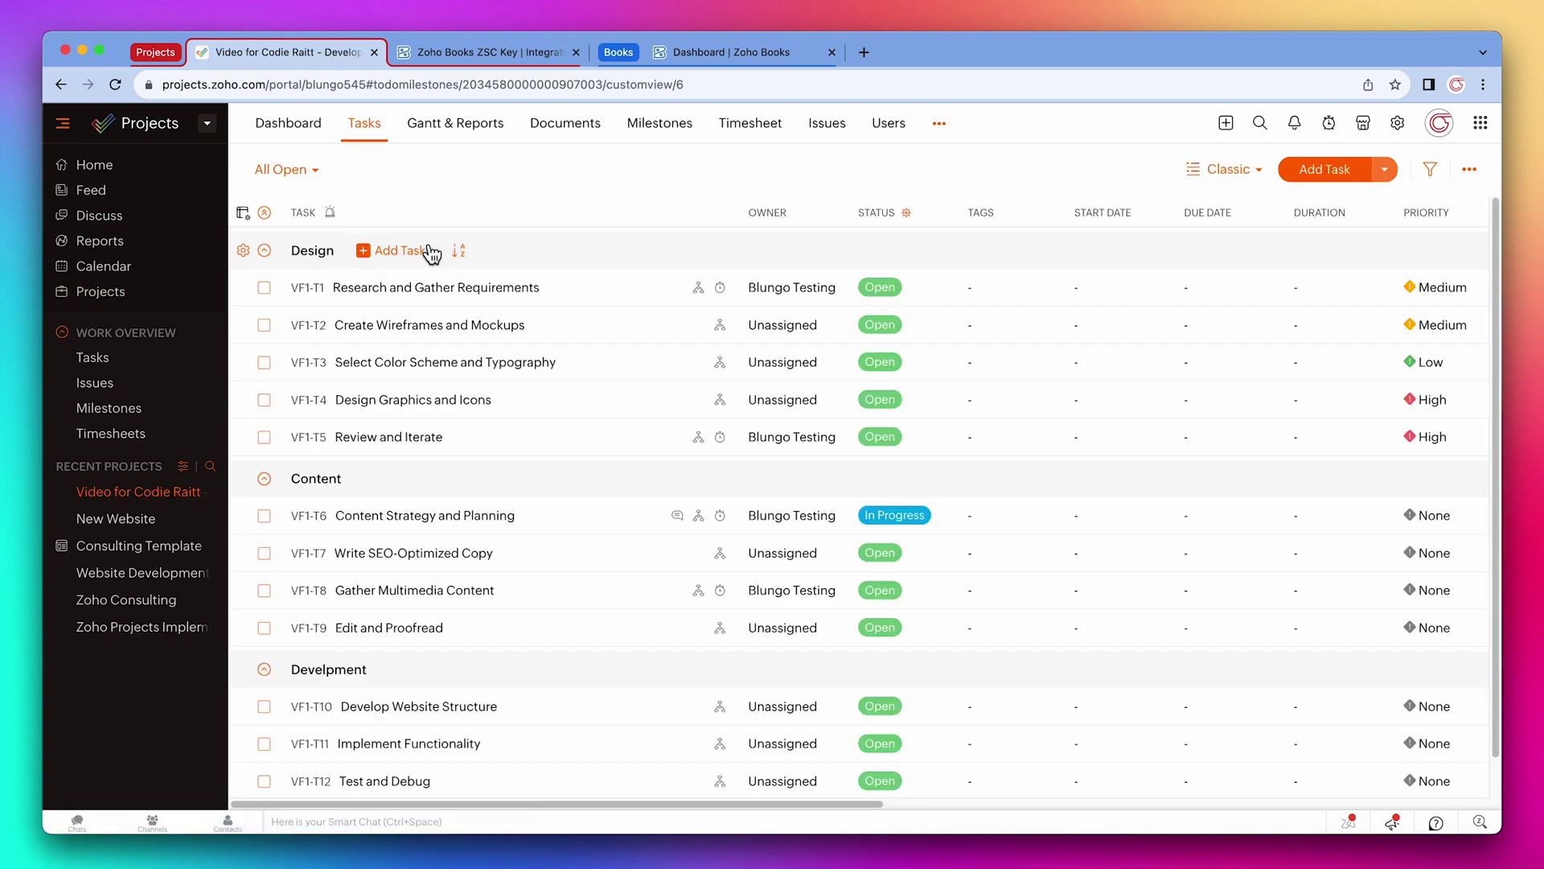
left_click(752, 129)
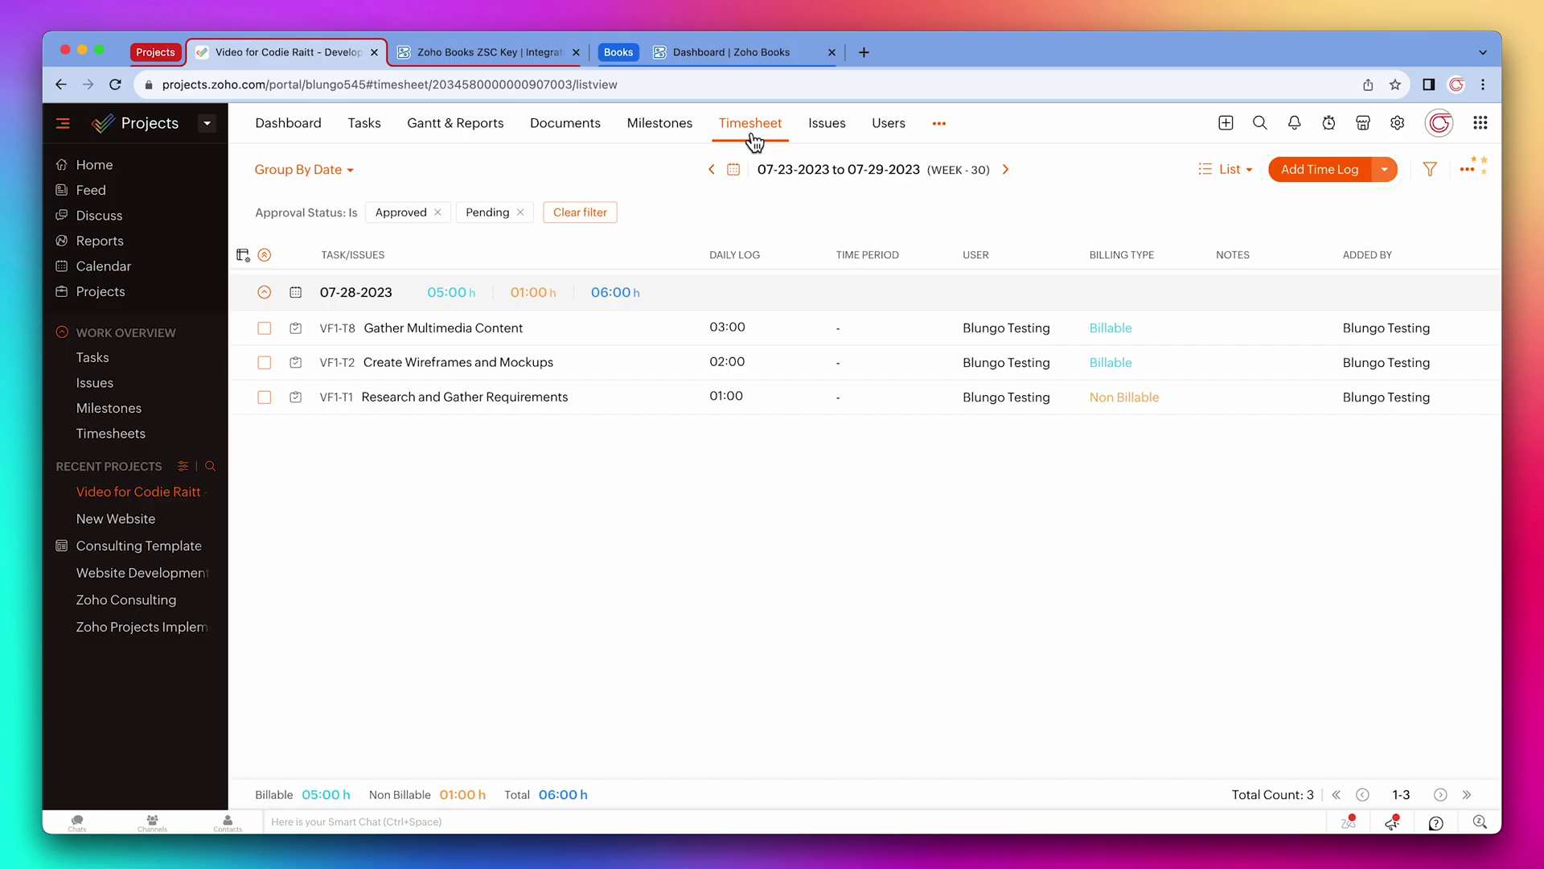
Open the Zoho Projects integration details from Zoho Books' Integrations settings.
left_click(739, 62)
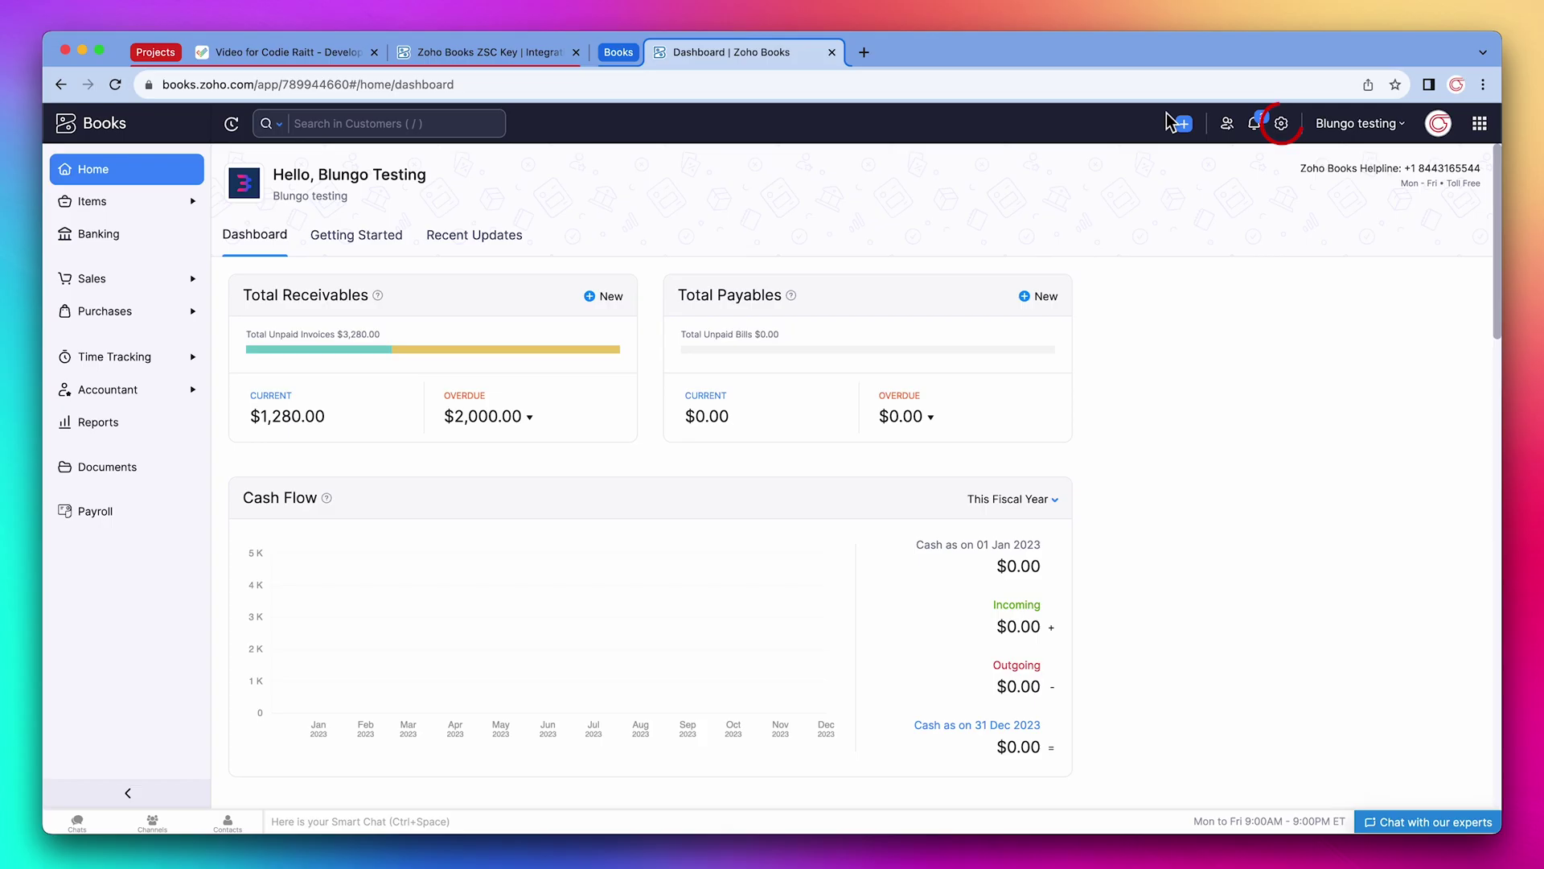
left_click(1282, 124)
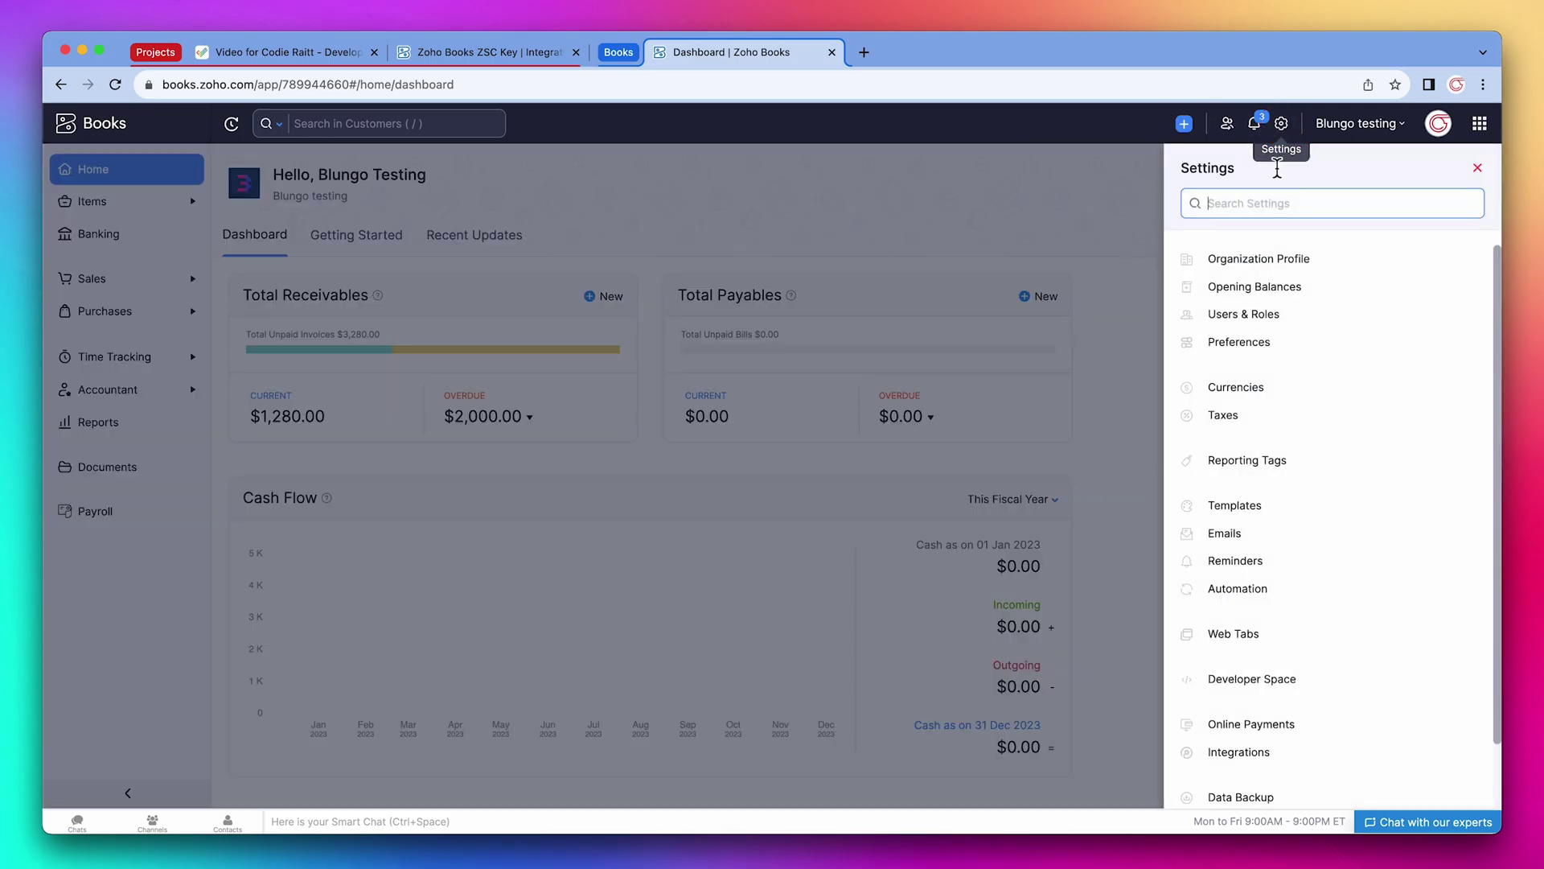
left_click(1262, 751)
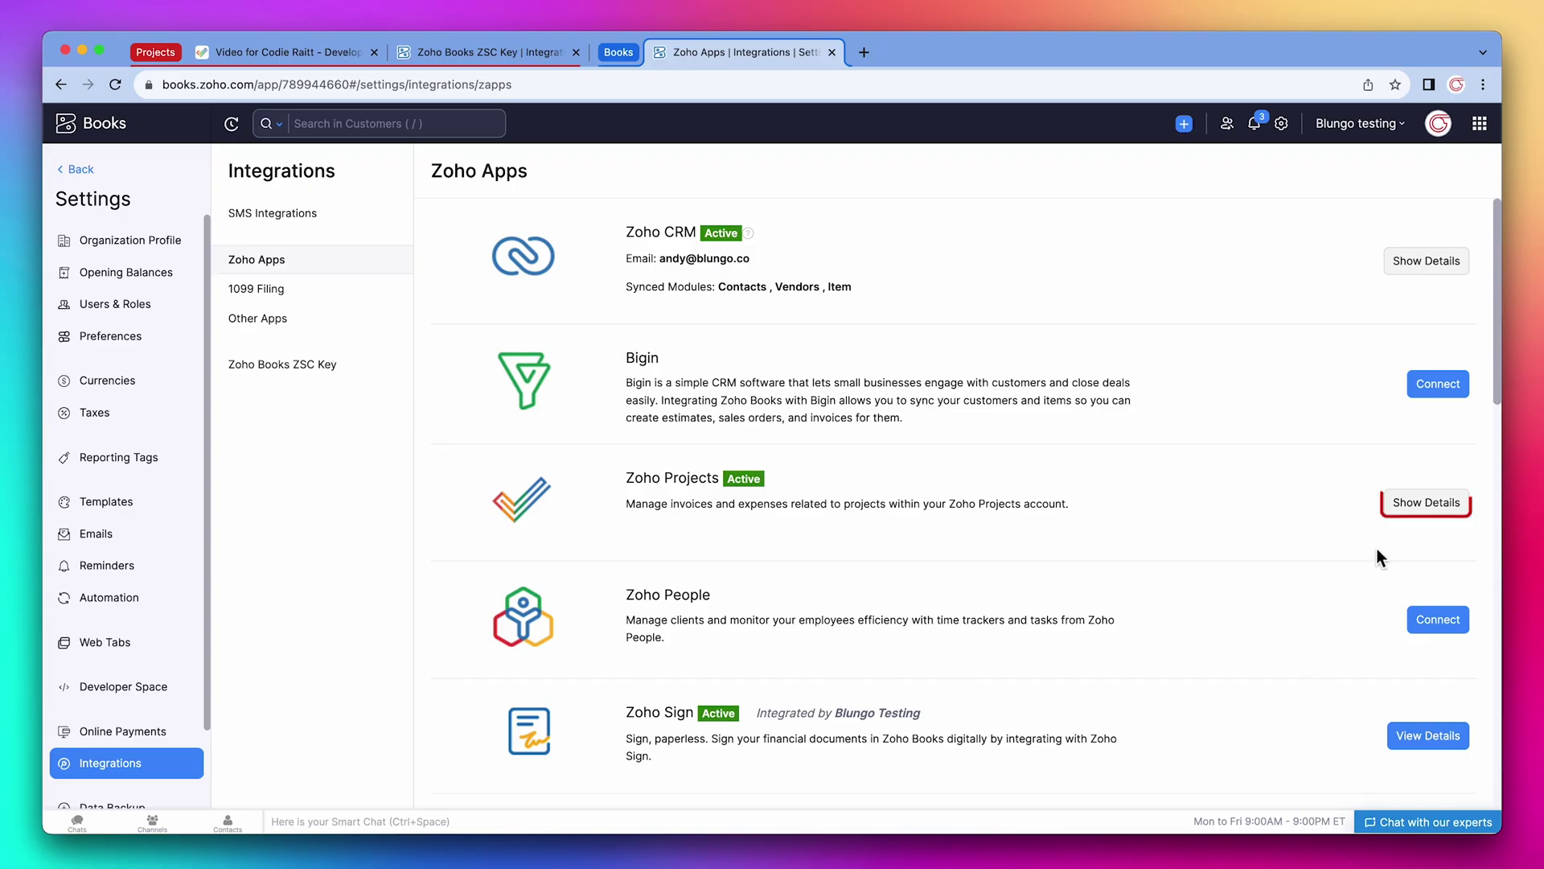
left_click(1404, 502)
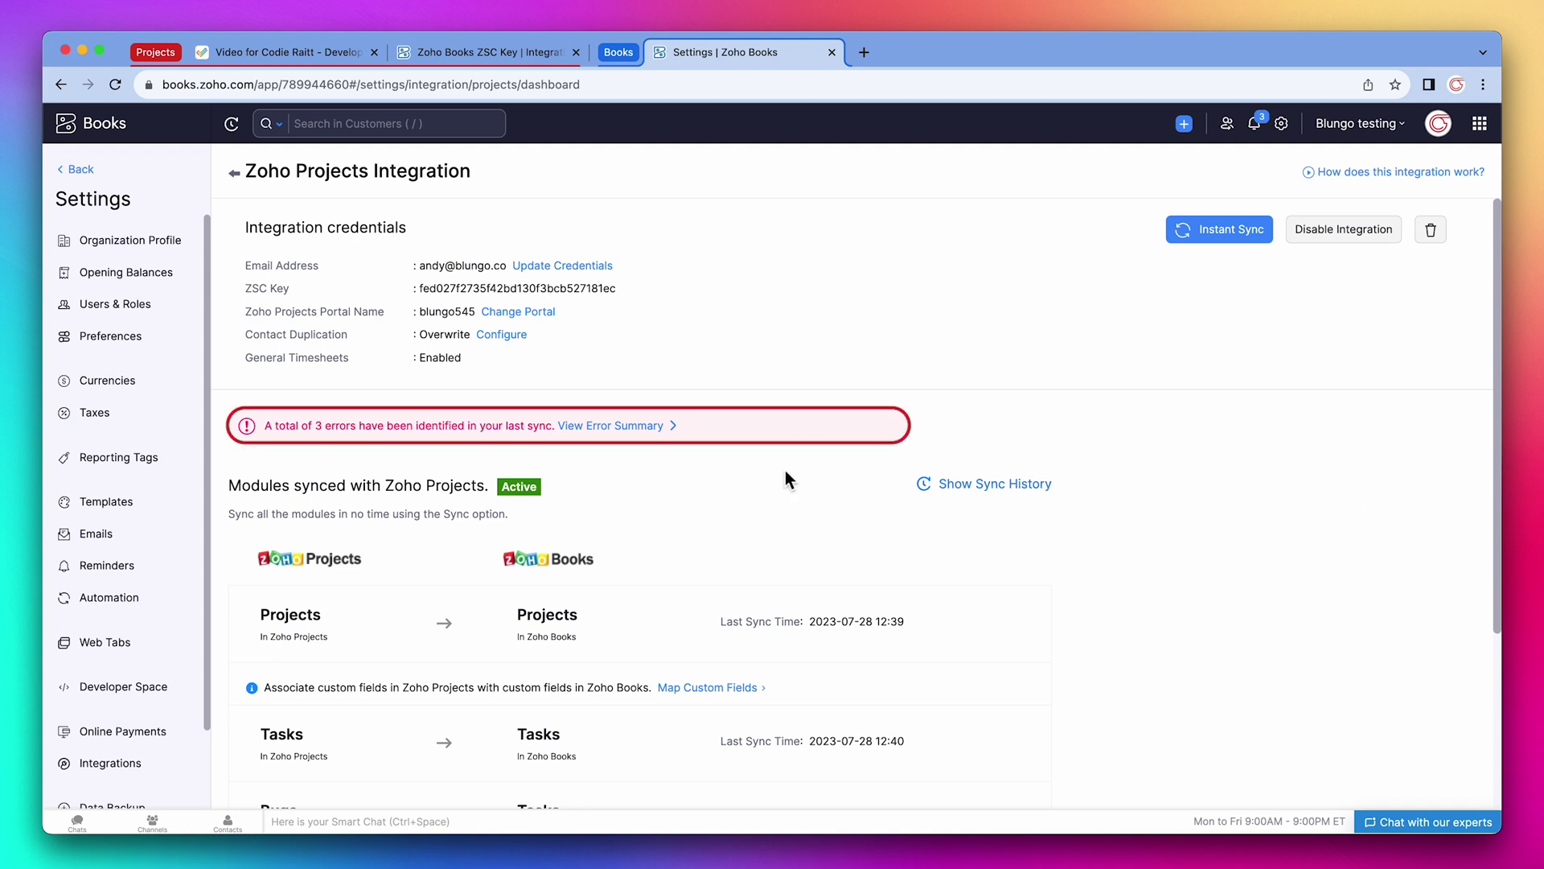
View the error summary of the three projects that failed to sync for lacking a primary client.
left_click(646, 427)
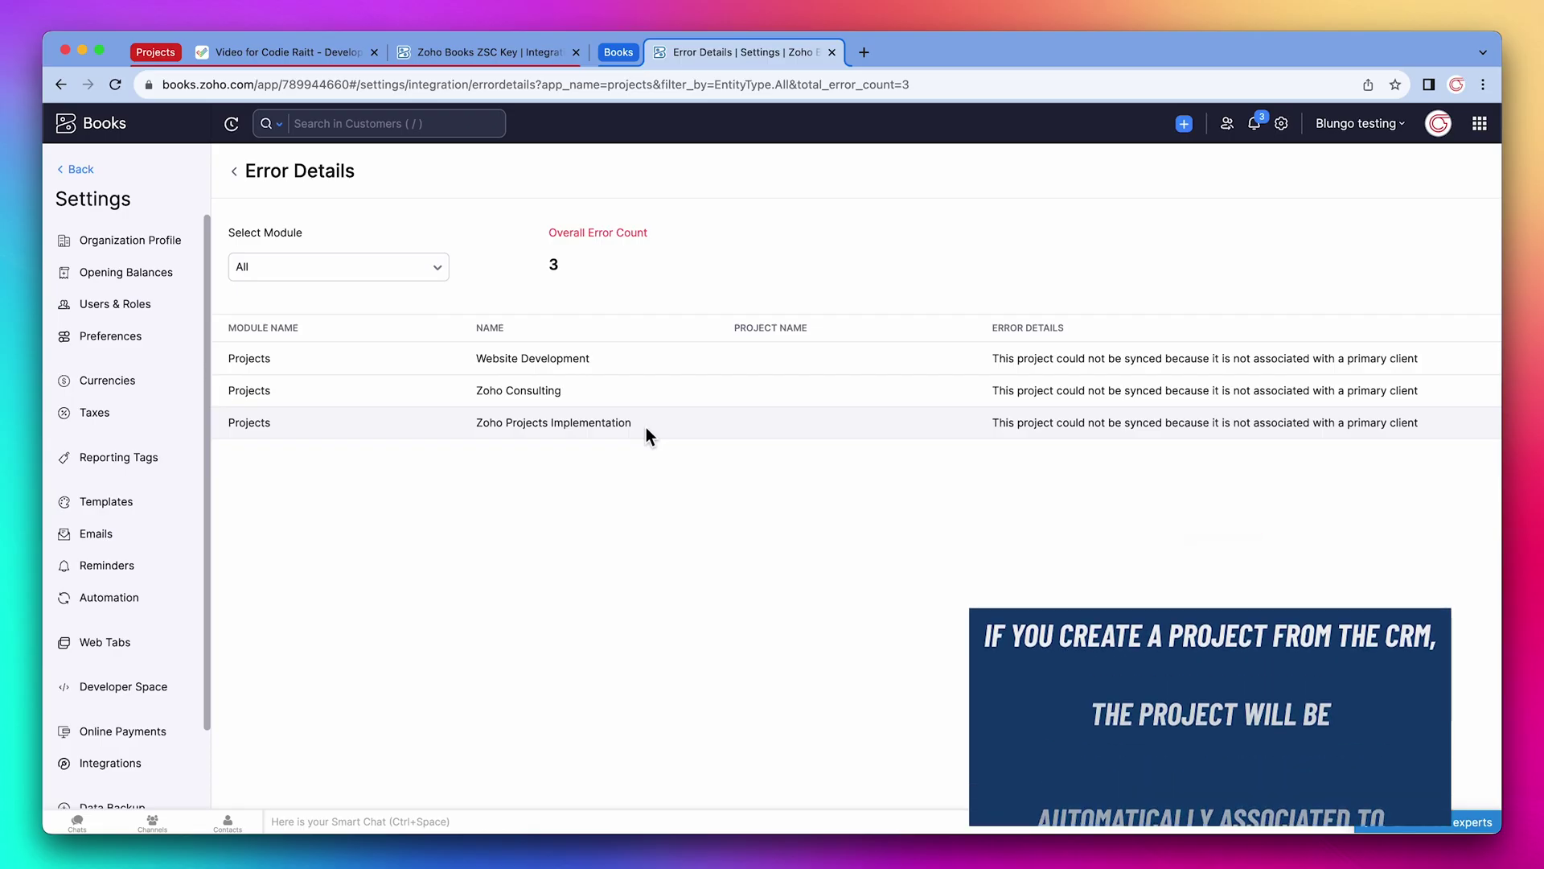
Return to the Projects integration page and open Map Custom Fields for the synced modules.
left_click(233, 171)
scroll(596, 490, "down", 5)
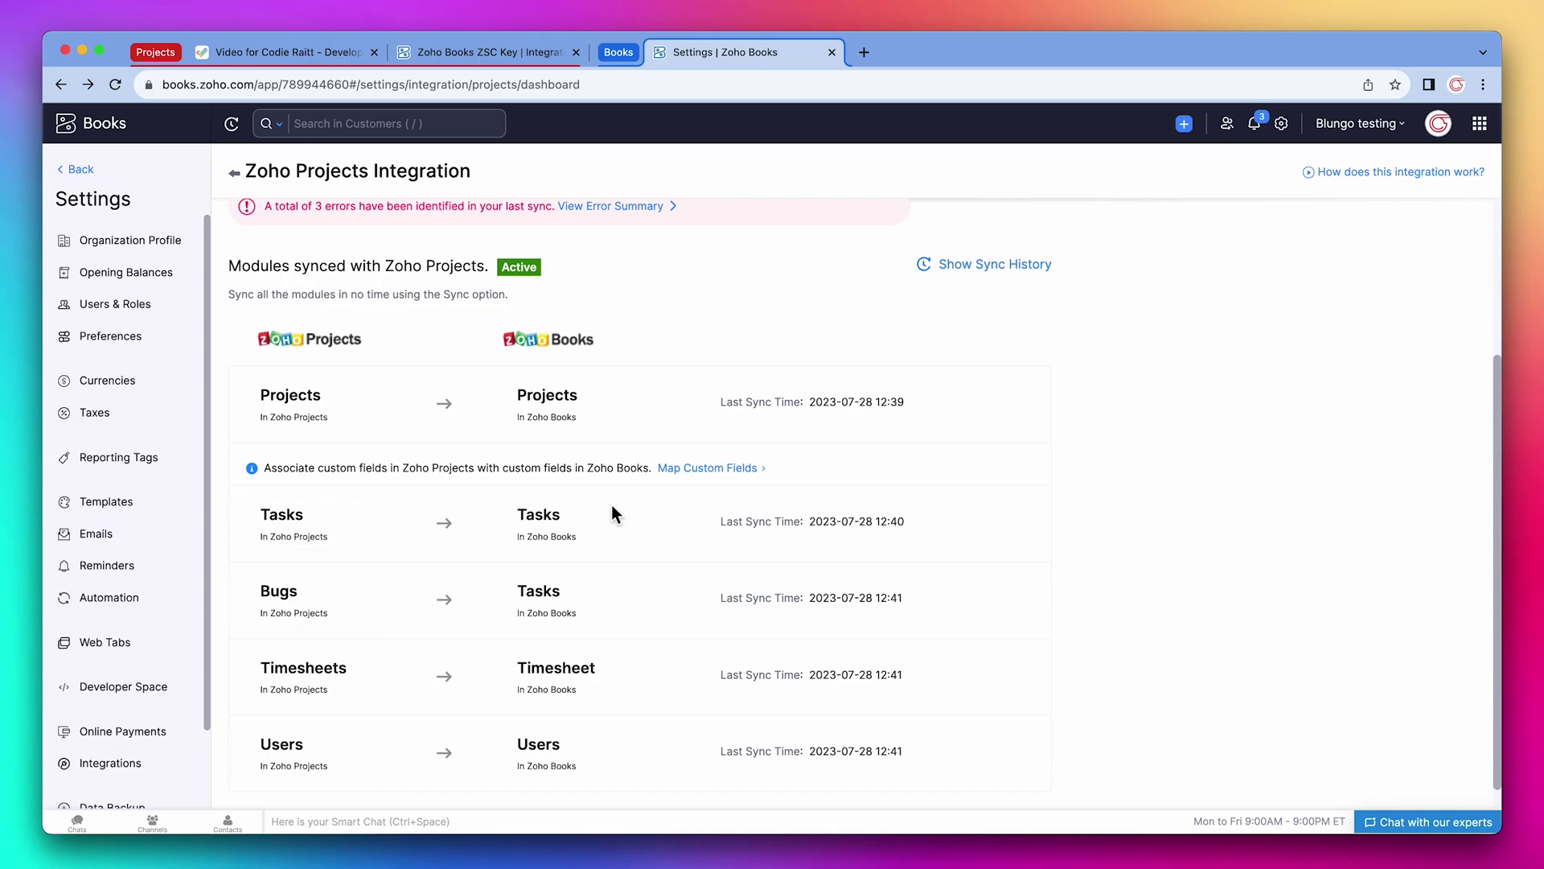
left_click(698, 470)
scroll(698, 470, "down", 3)
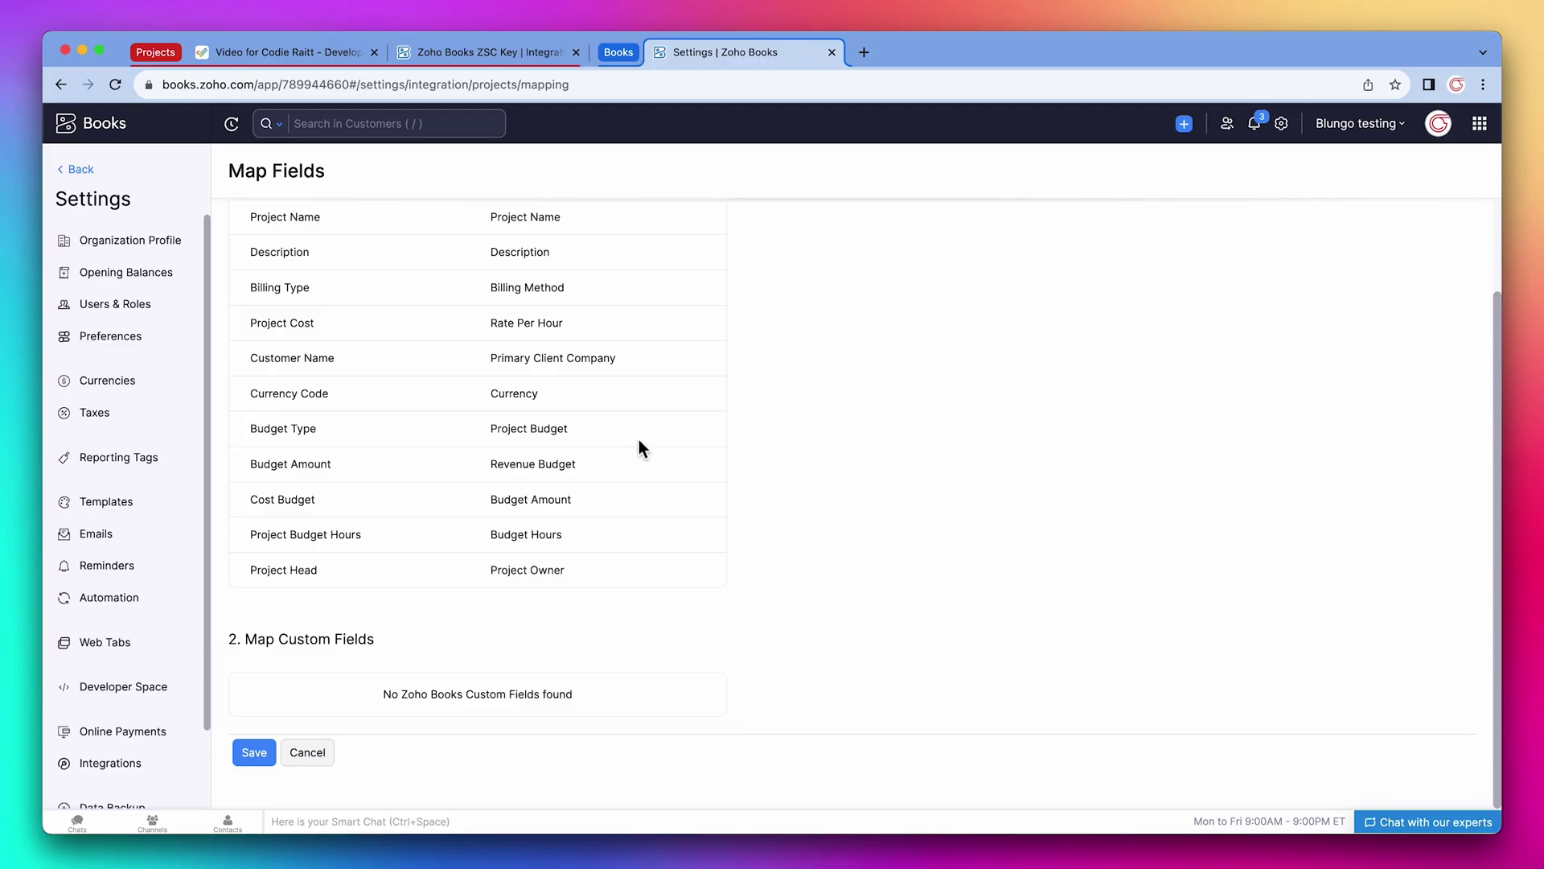
Browse Time Tracking's Projects and Timesheet lists, ending on the two synced projects.
left_click(92, 179)
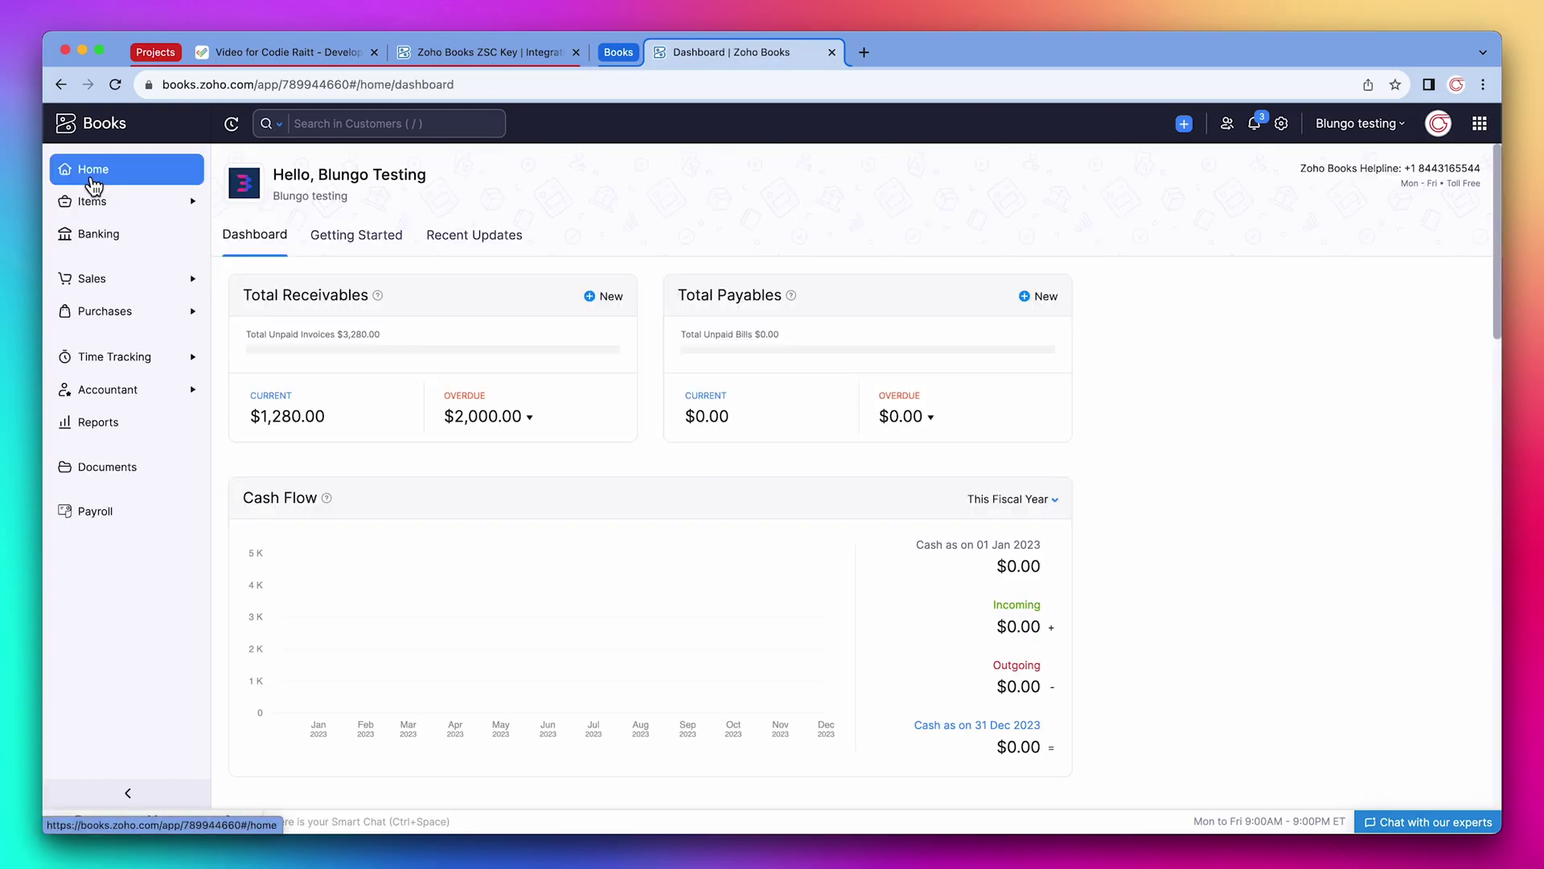
left_click(147, 362)
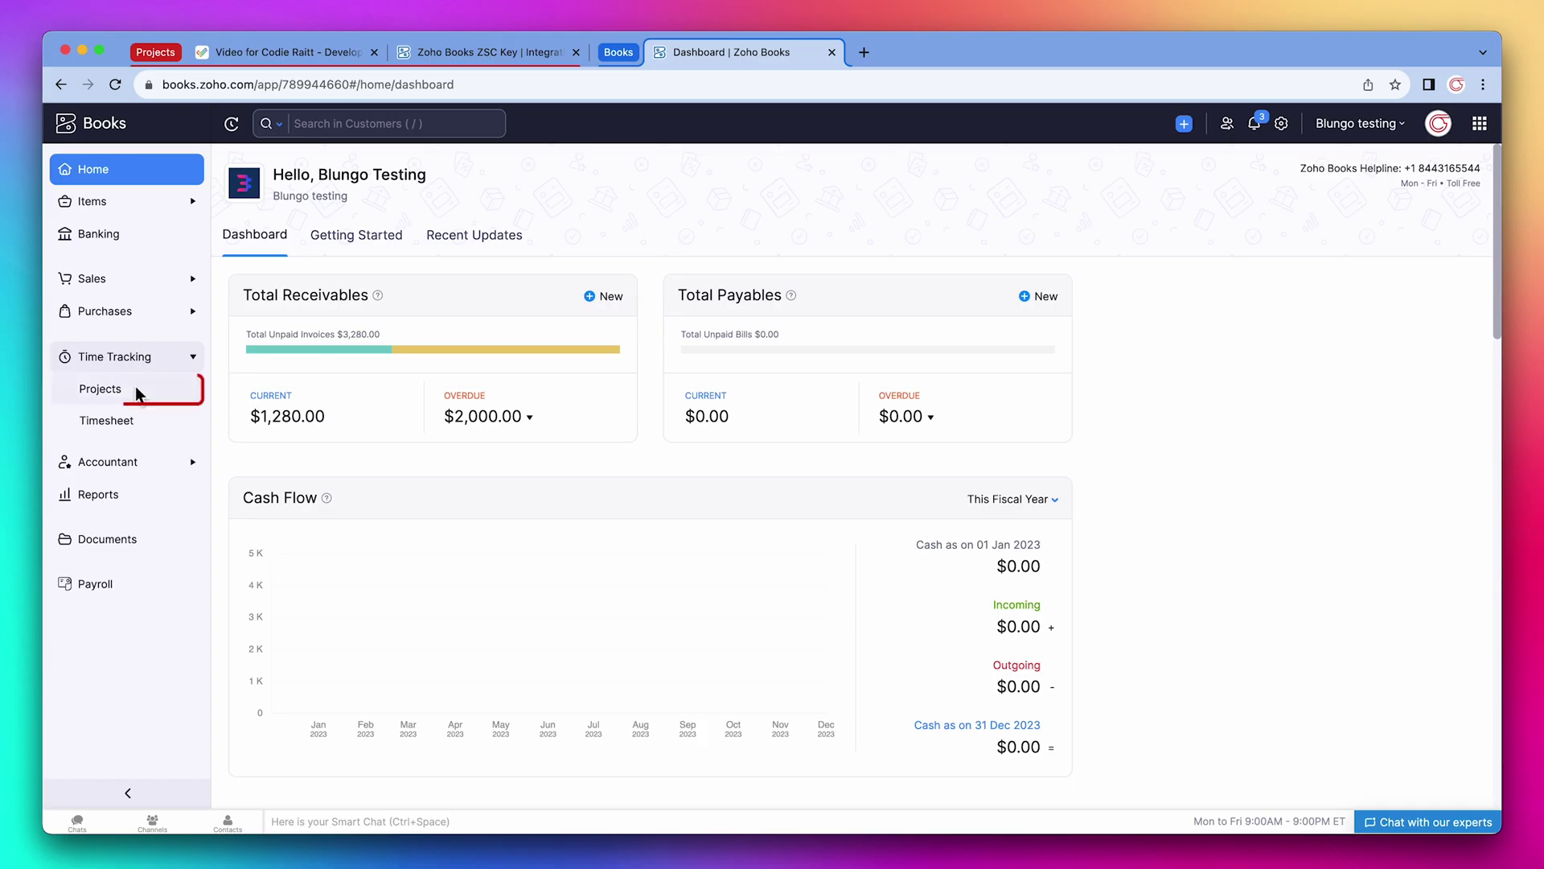
left_click(137, 393)
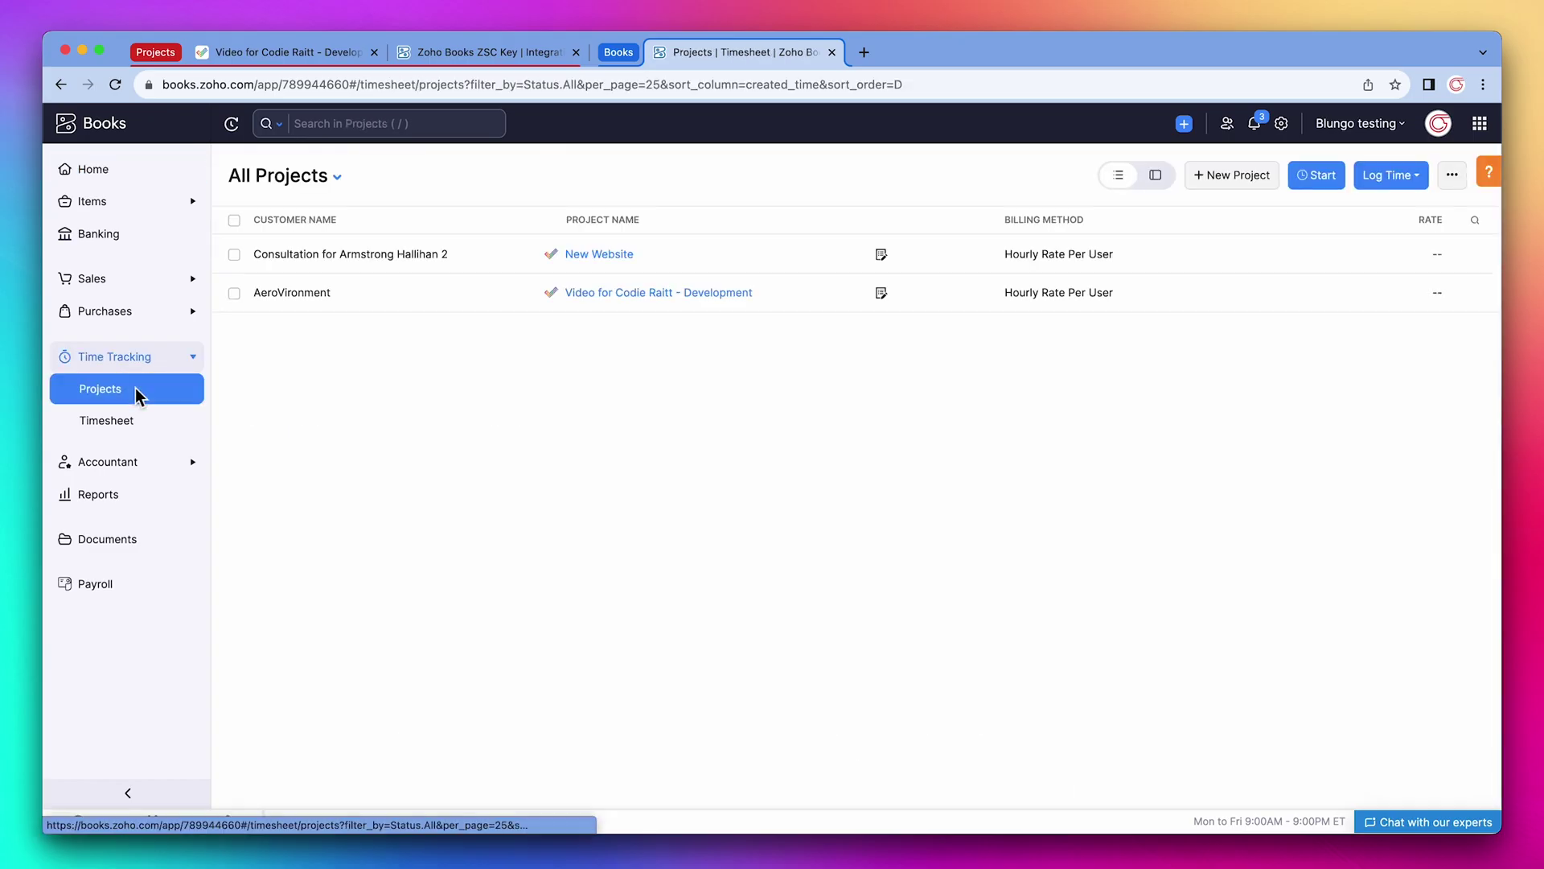
left_click(121, 421)
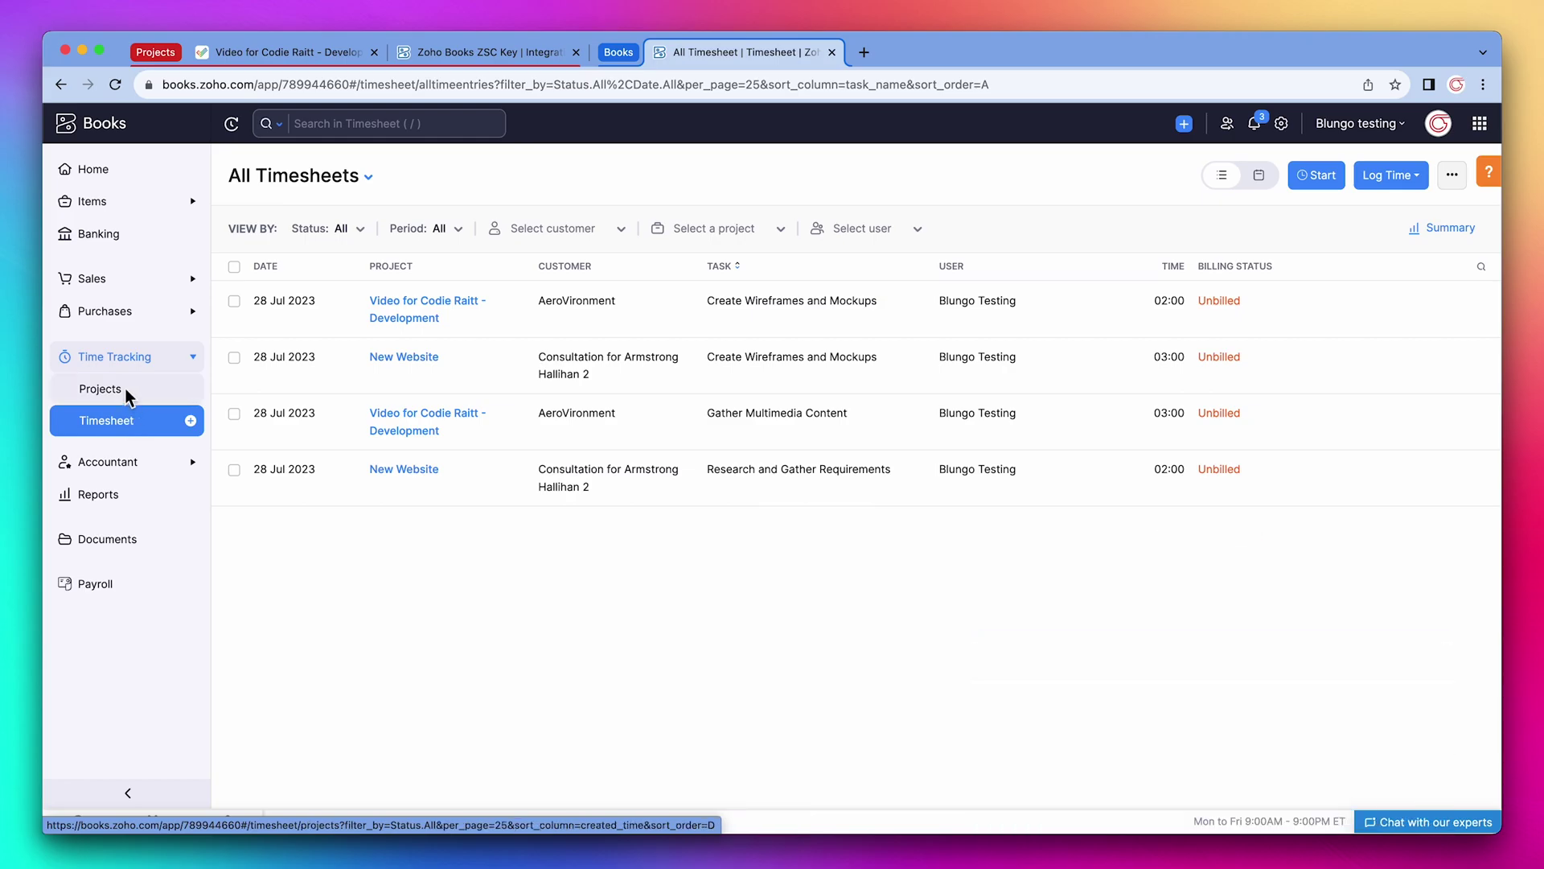
left_click(126, 396)
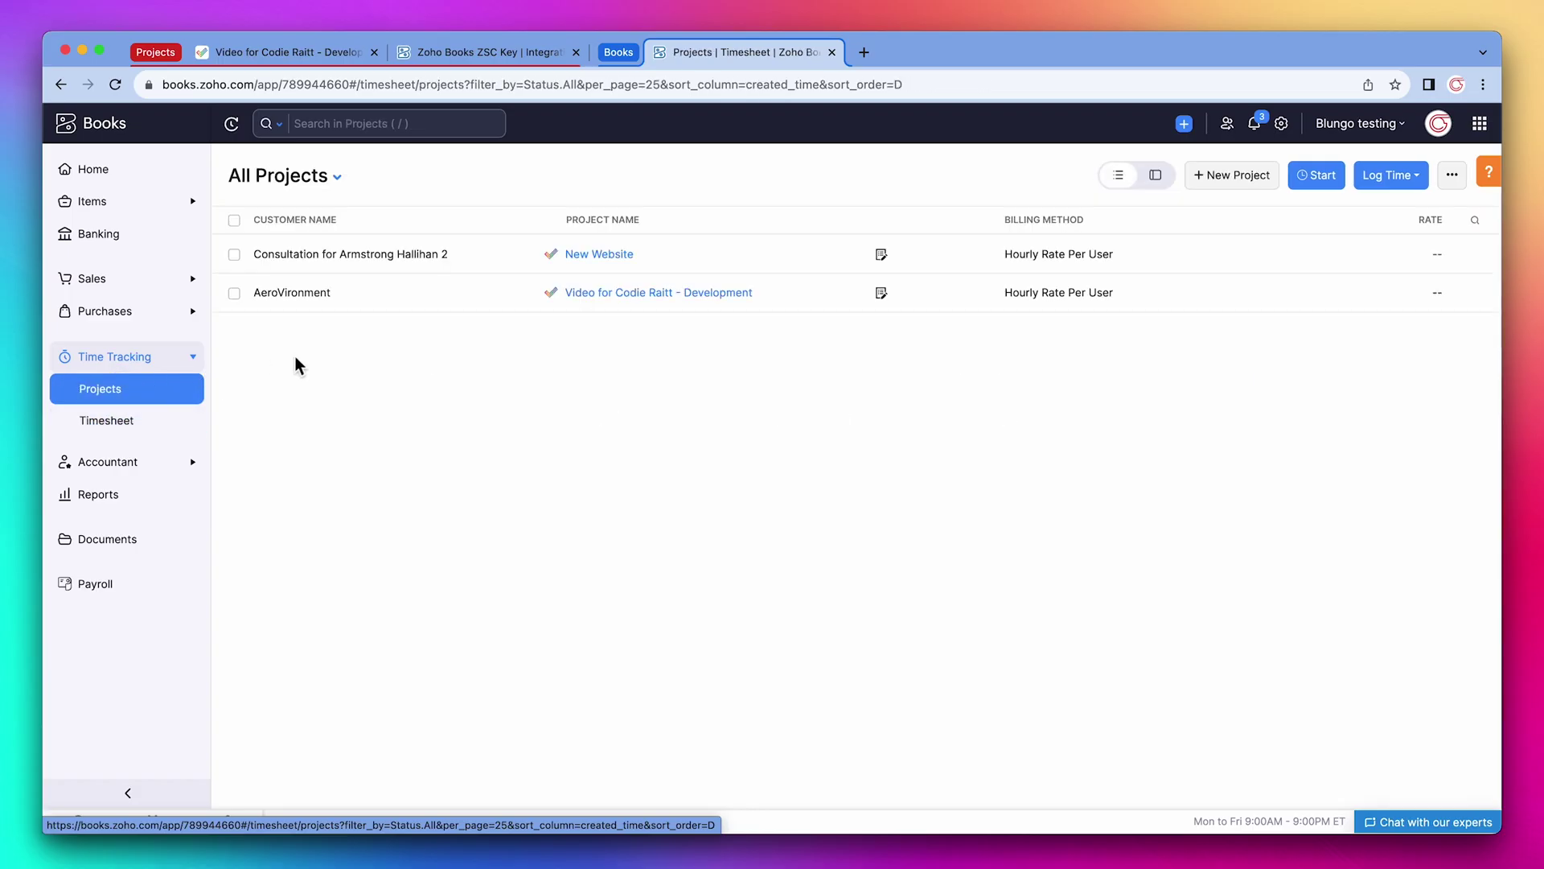
Create an invoice from the video development project's time, listing each timesheet entry individually.
left_click(587, 294)
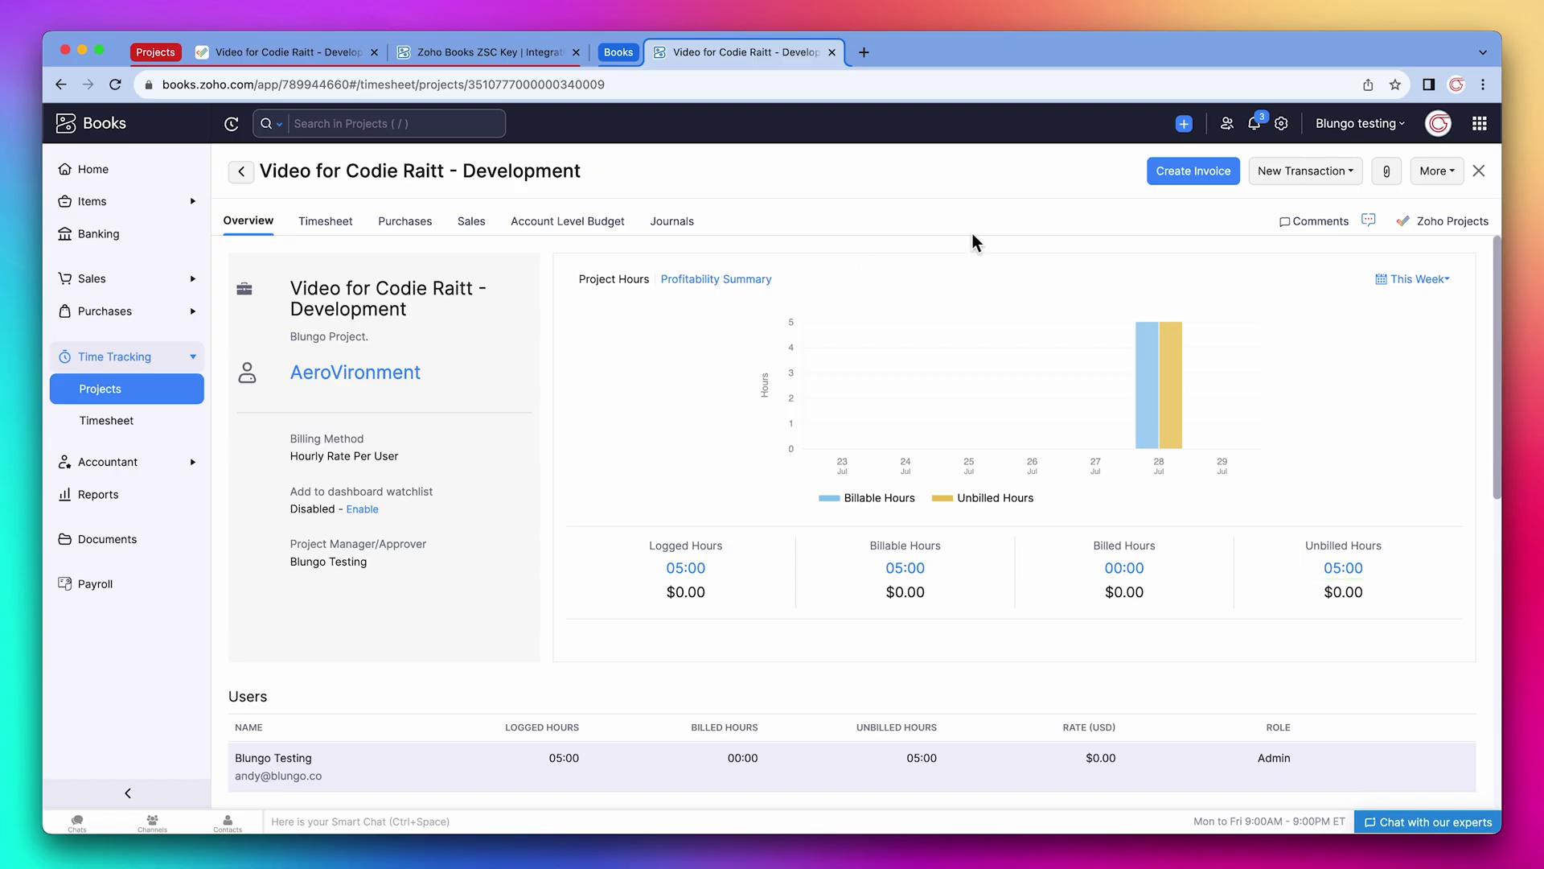
left_click(1167, 183)
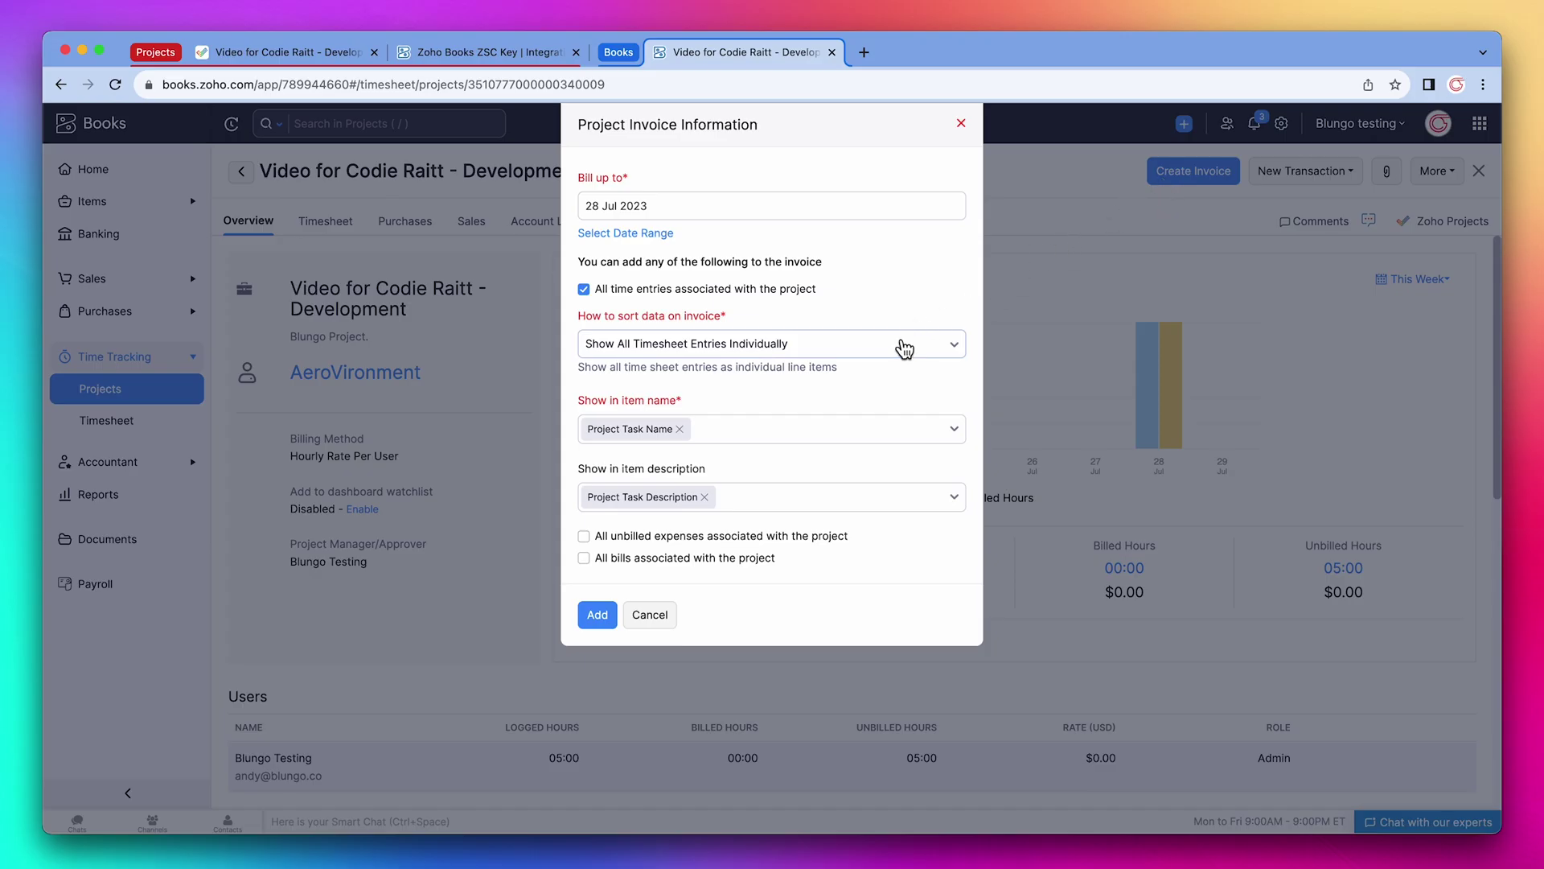
left_click(901, 346)
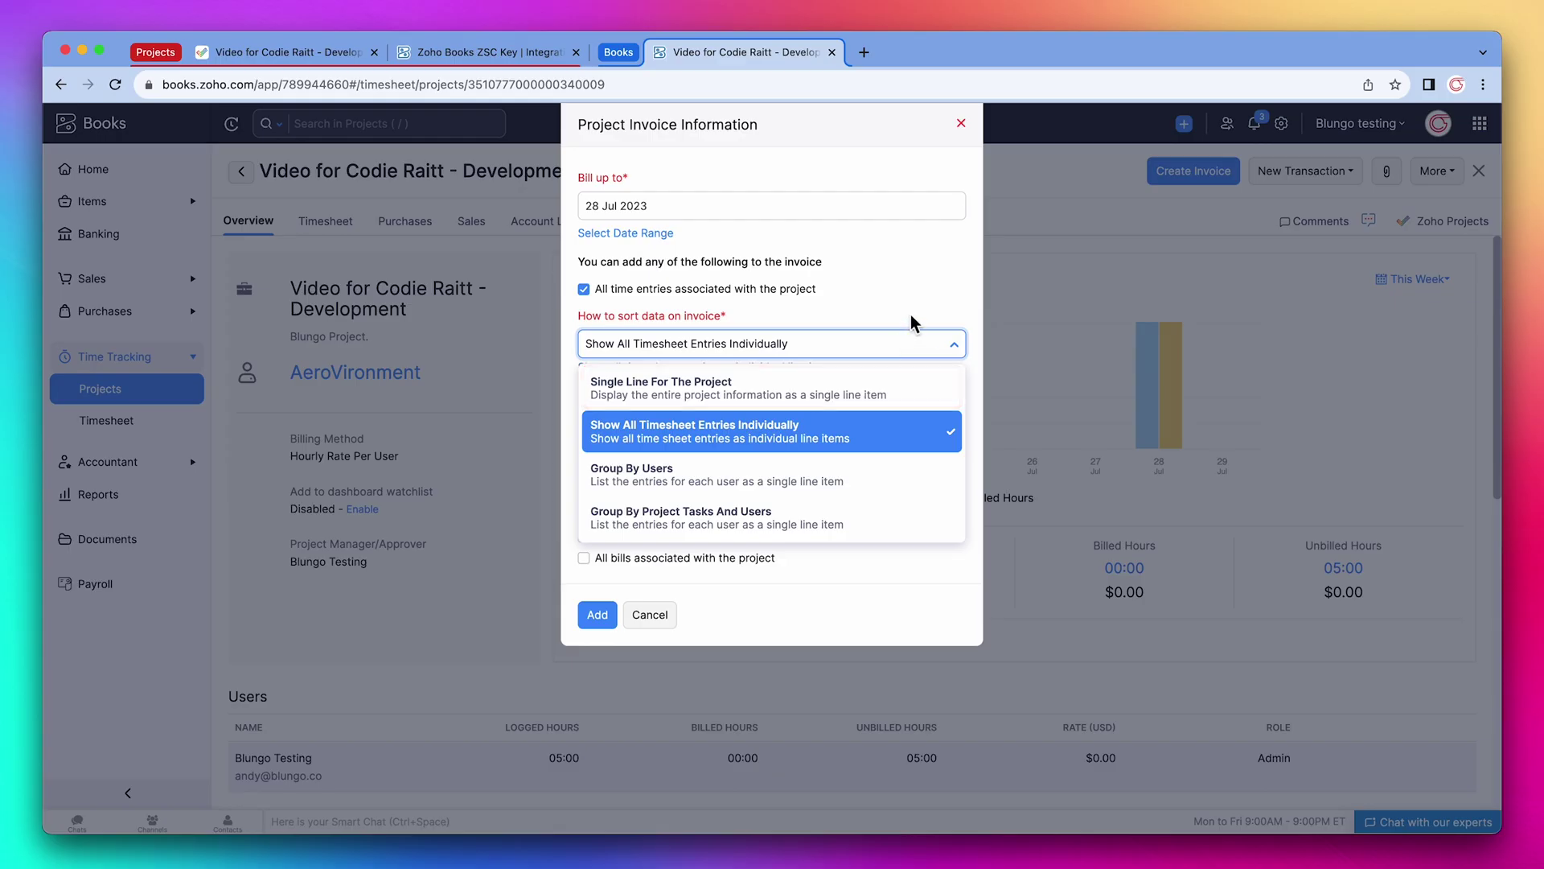
left_click(911, 322)
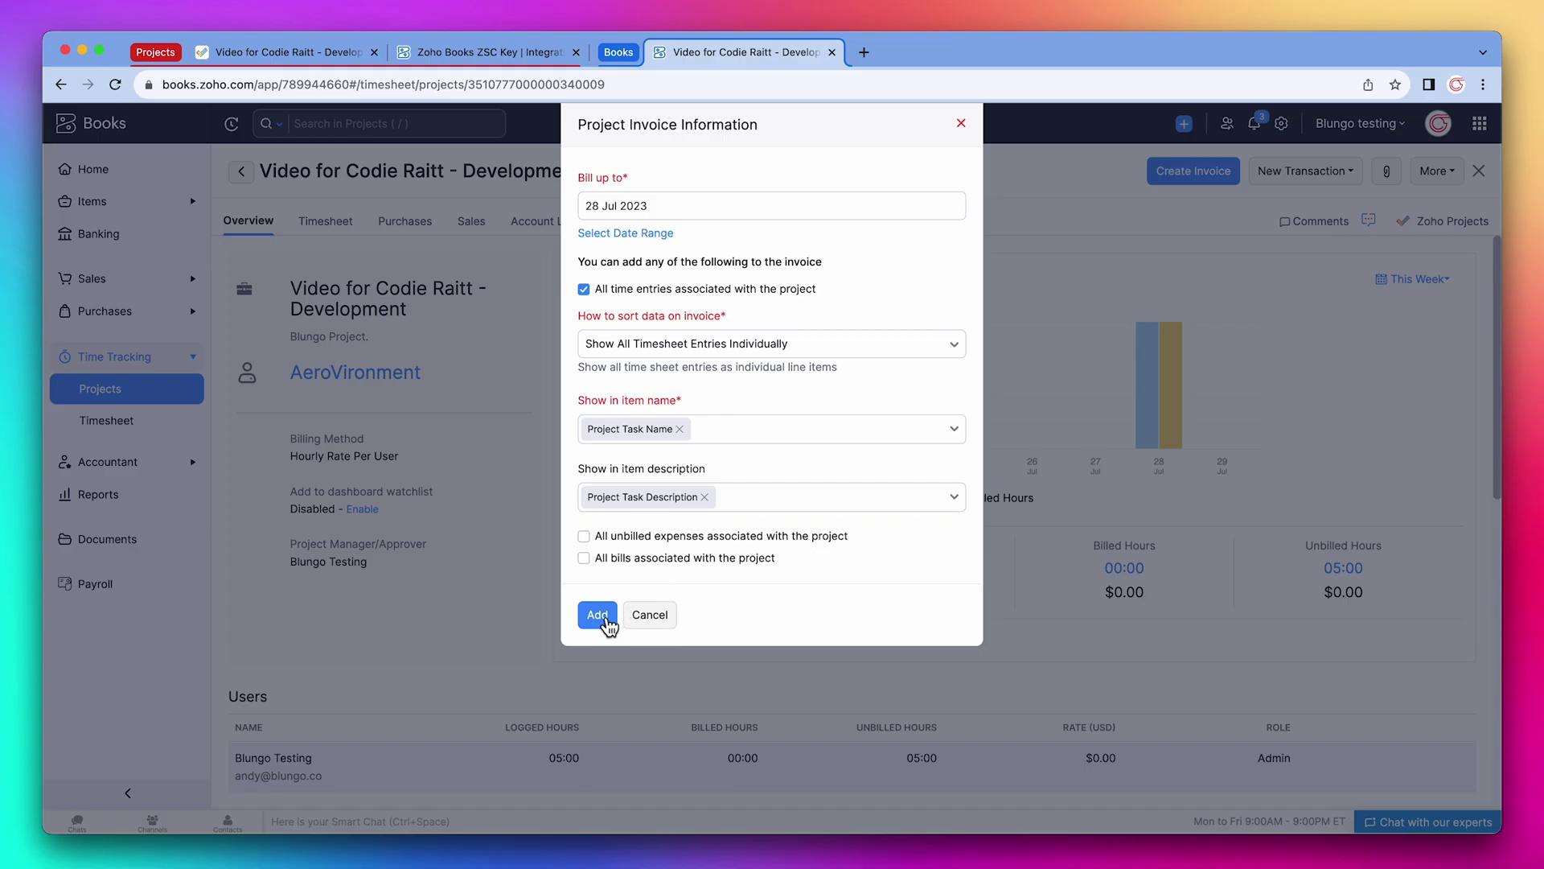
left_click(603, 617)
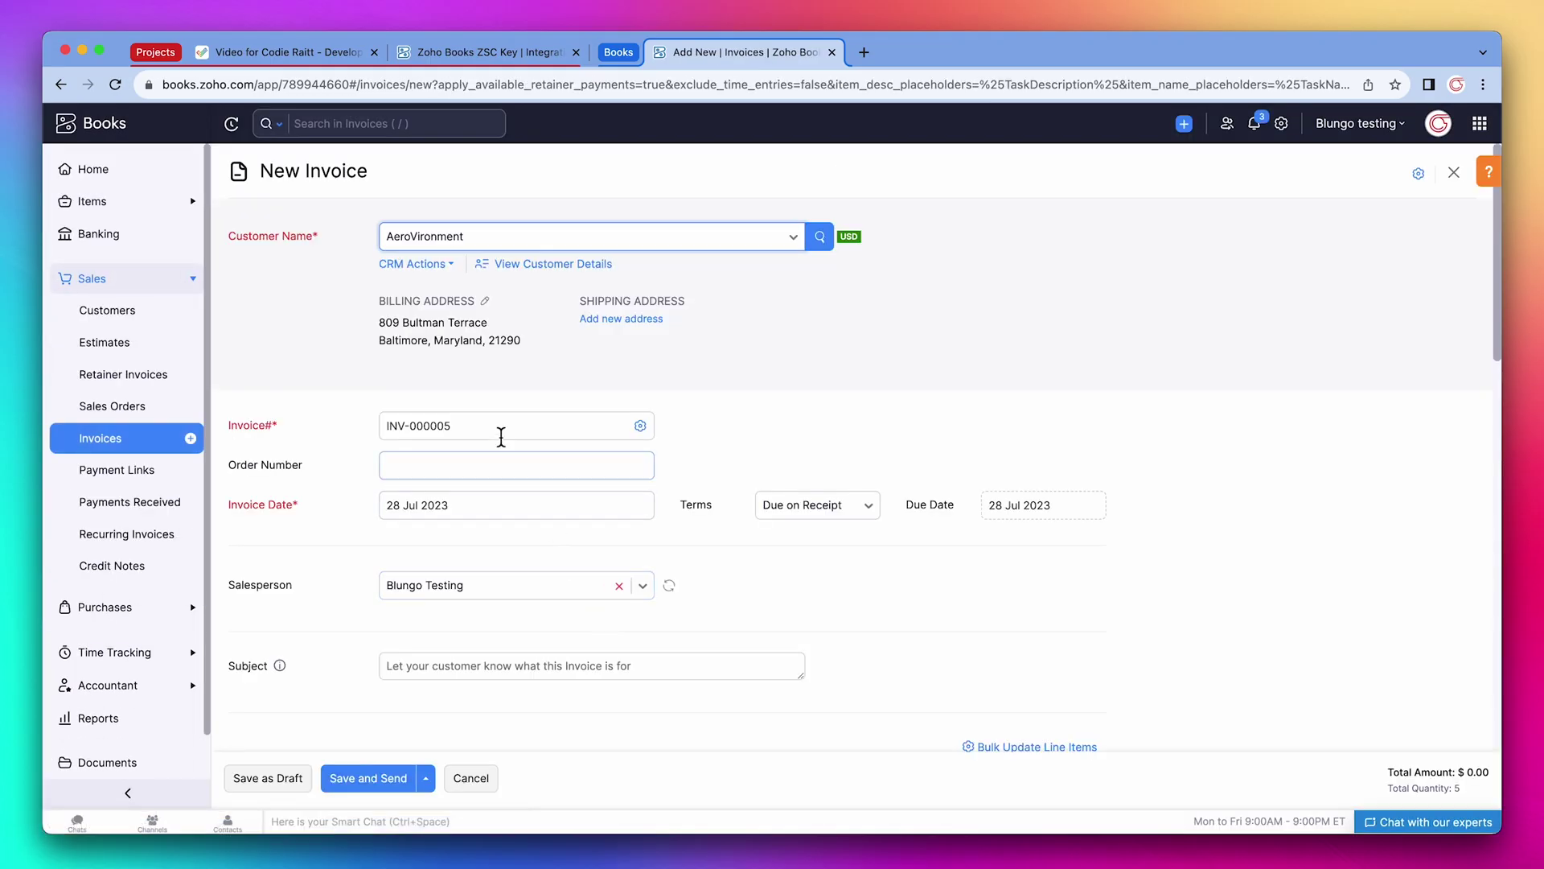
left_click(412, 266)
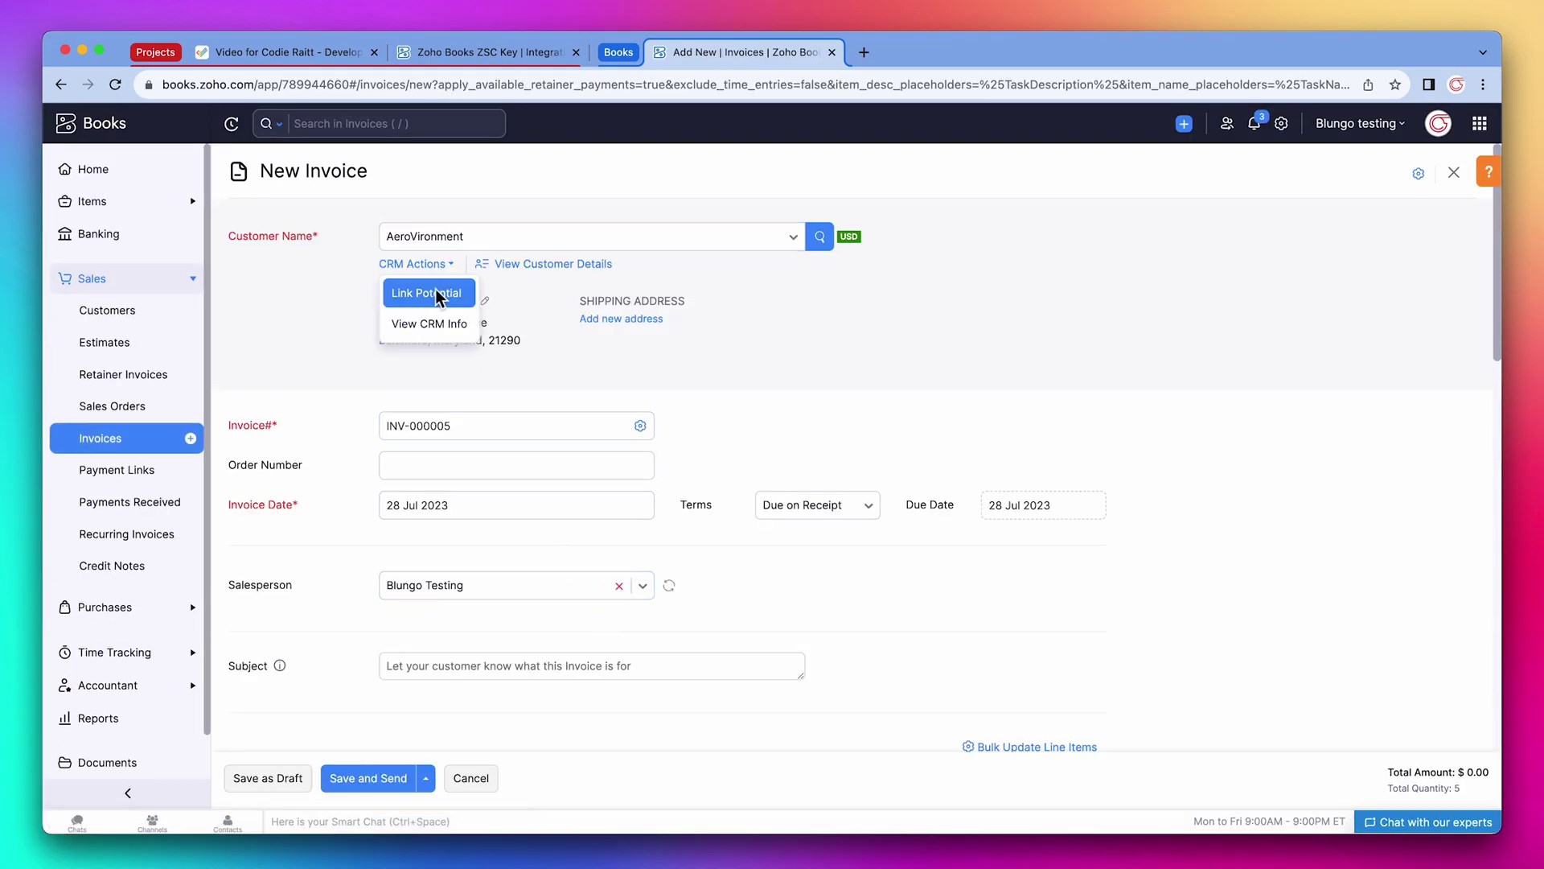
left_click(438, 296)
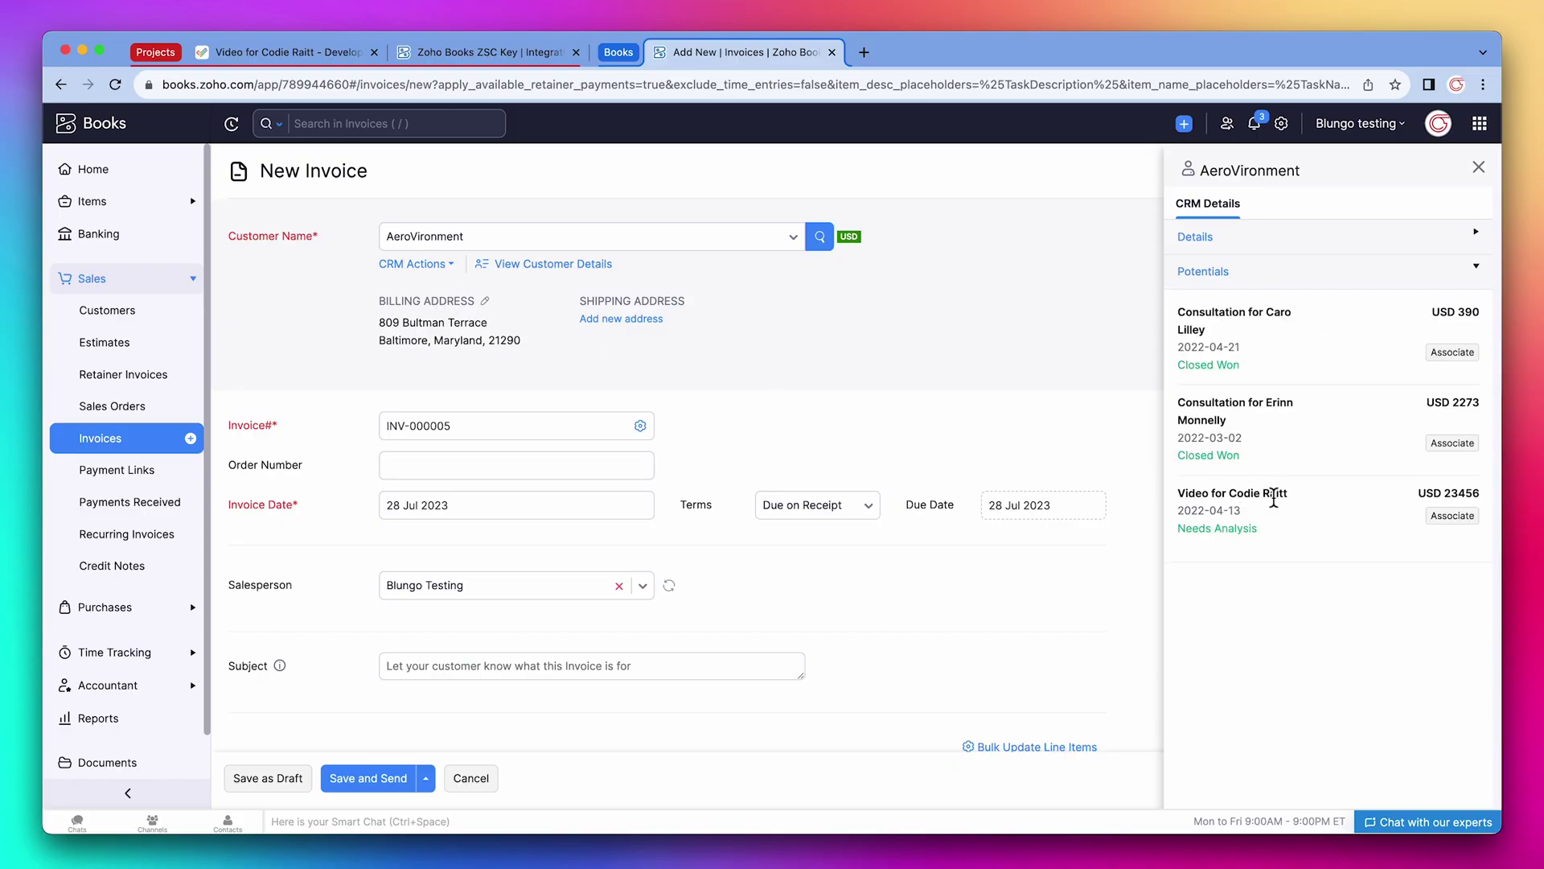
left_click(1448, 517)
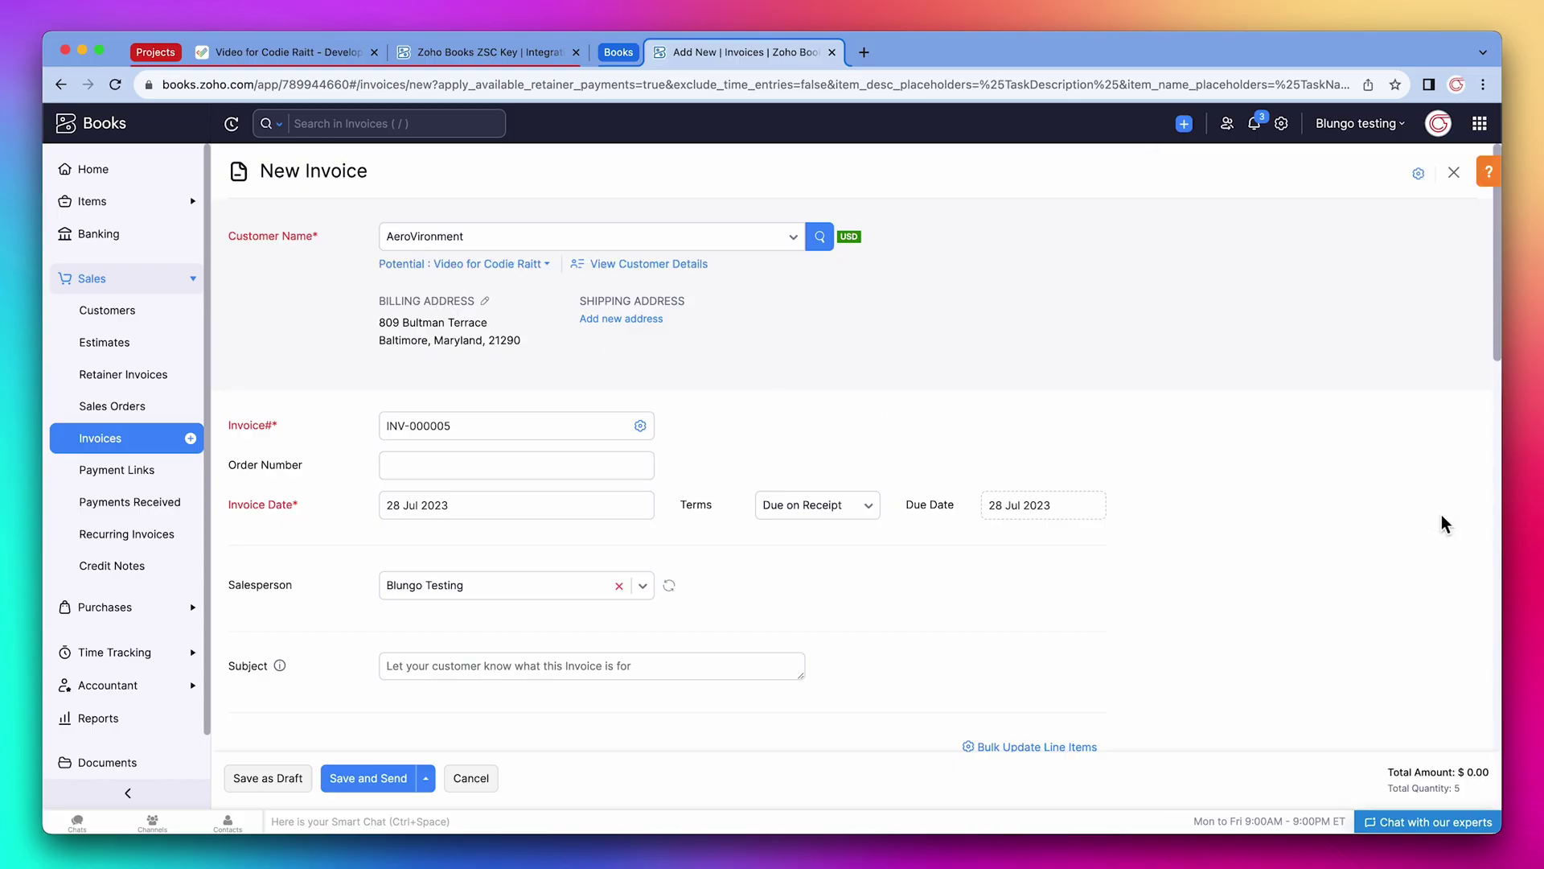
Delete the empty item row and rate both task lines at 100, totalling 500.00.
scroll(1445, 523, "down", 5)
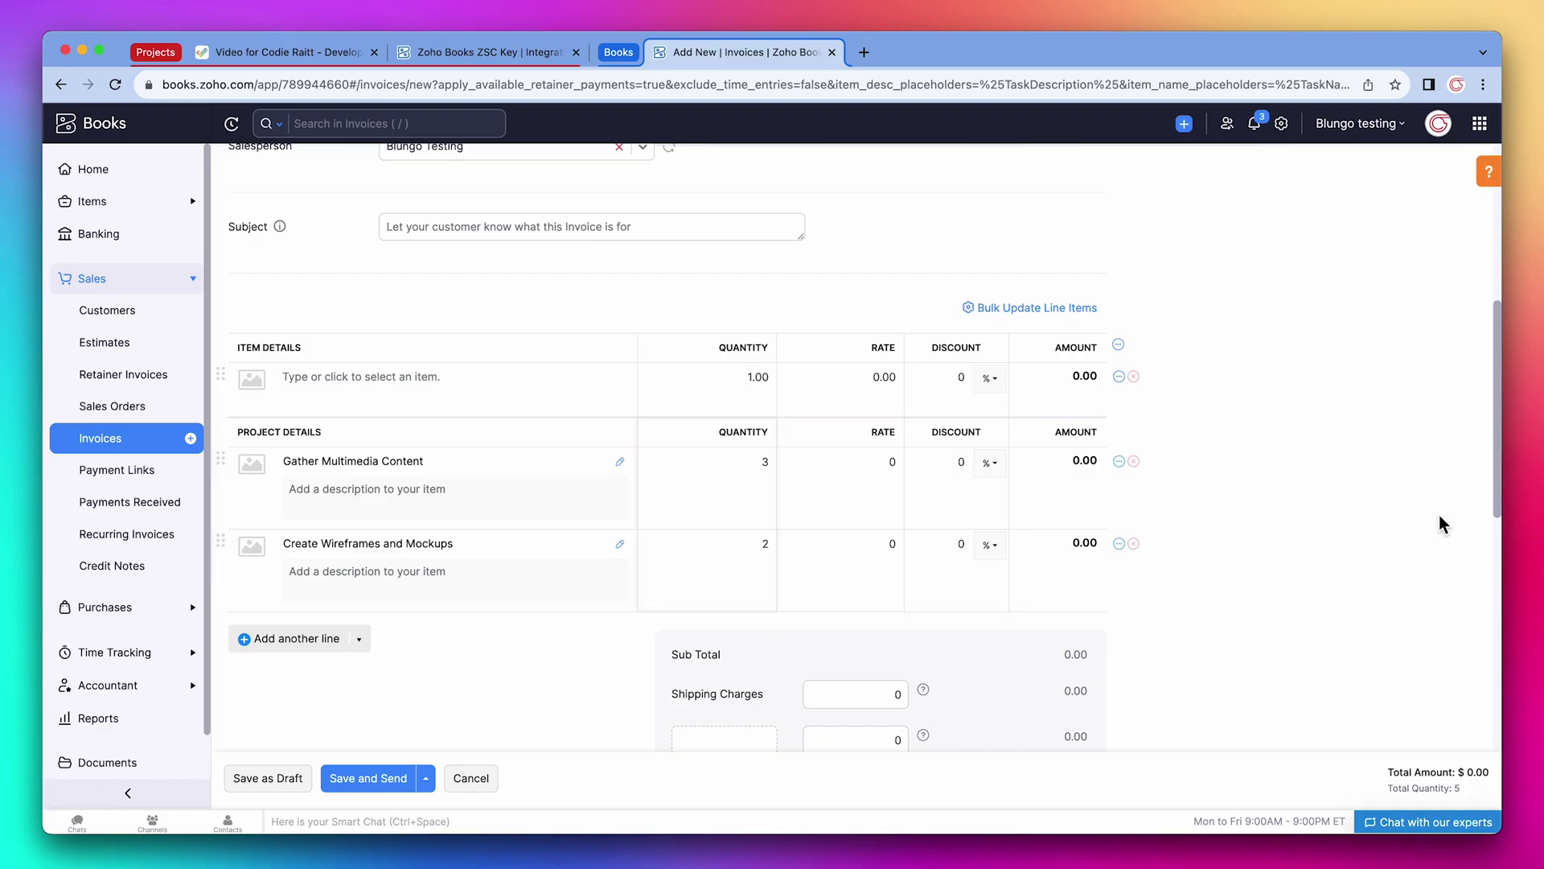
left_click(1134, 376)
left_click(937, 382)
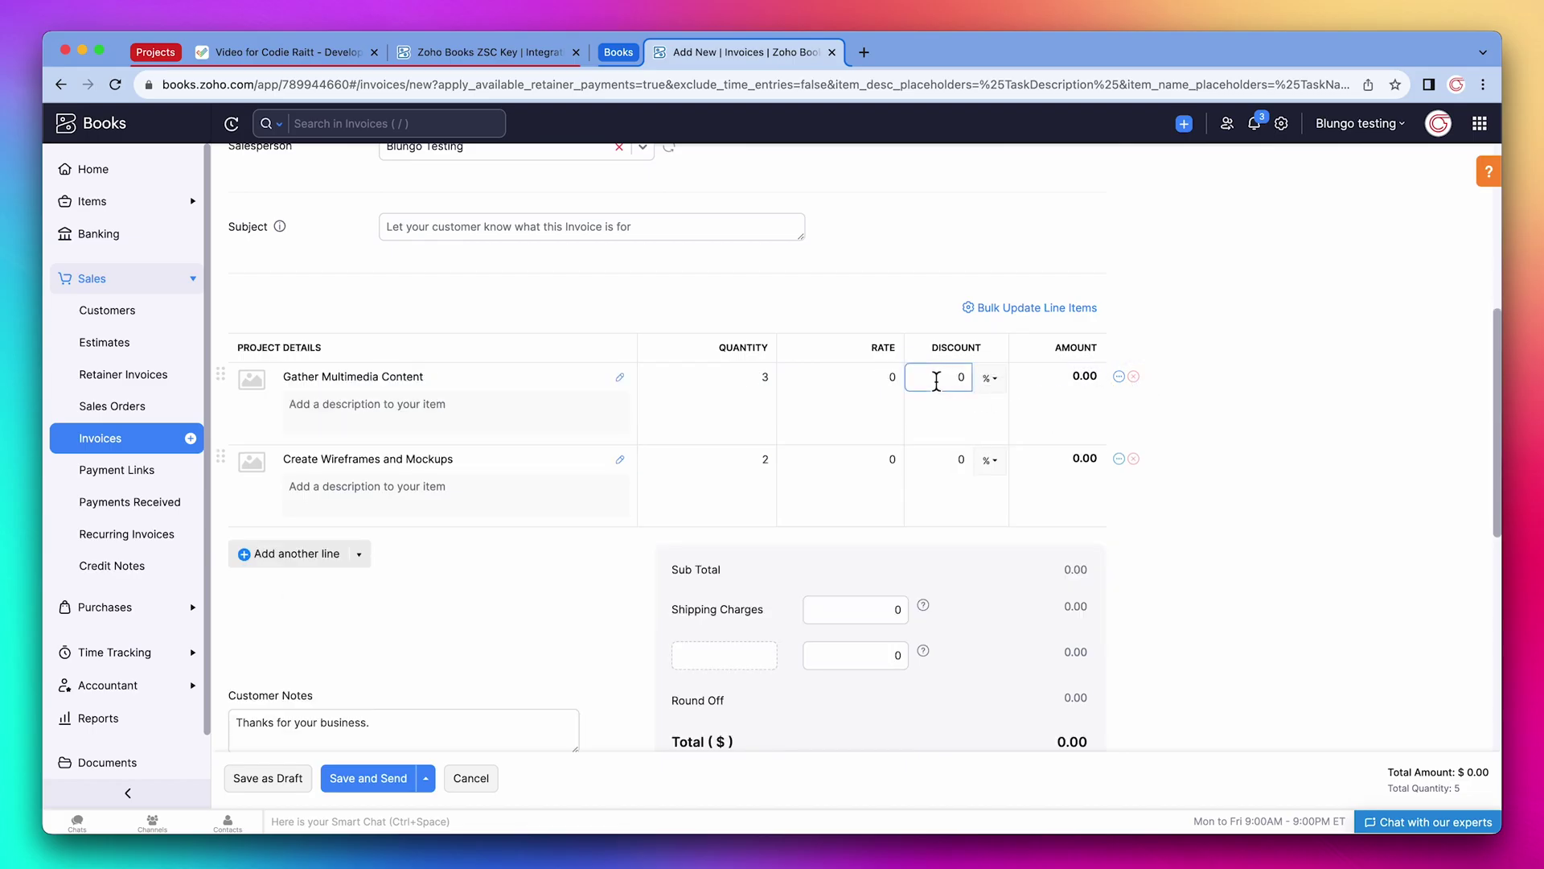
left_click(890, 381)
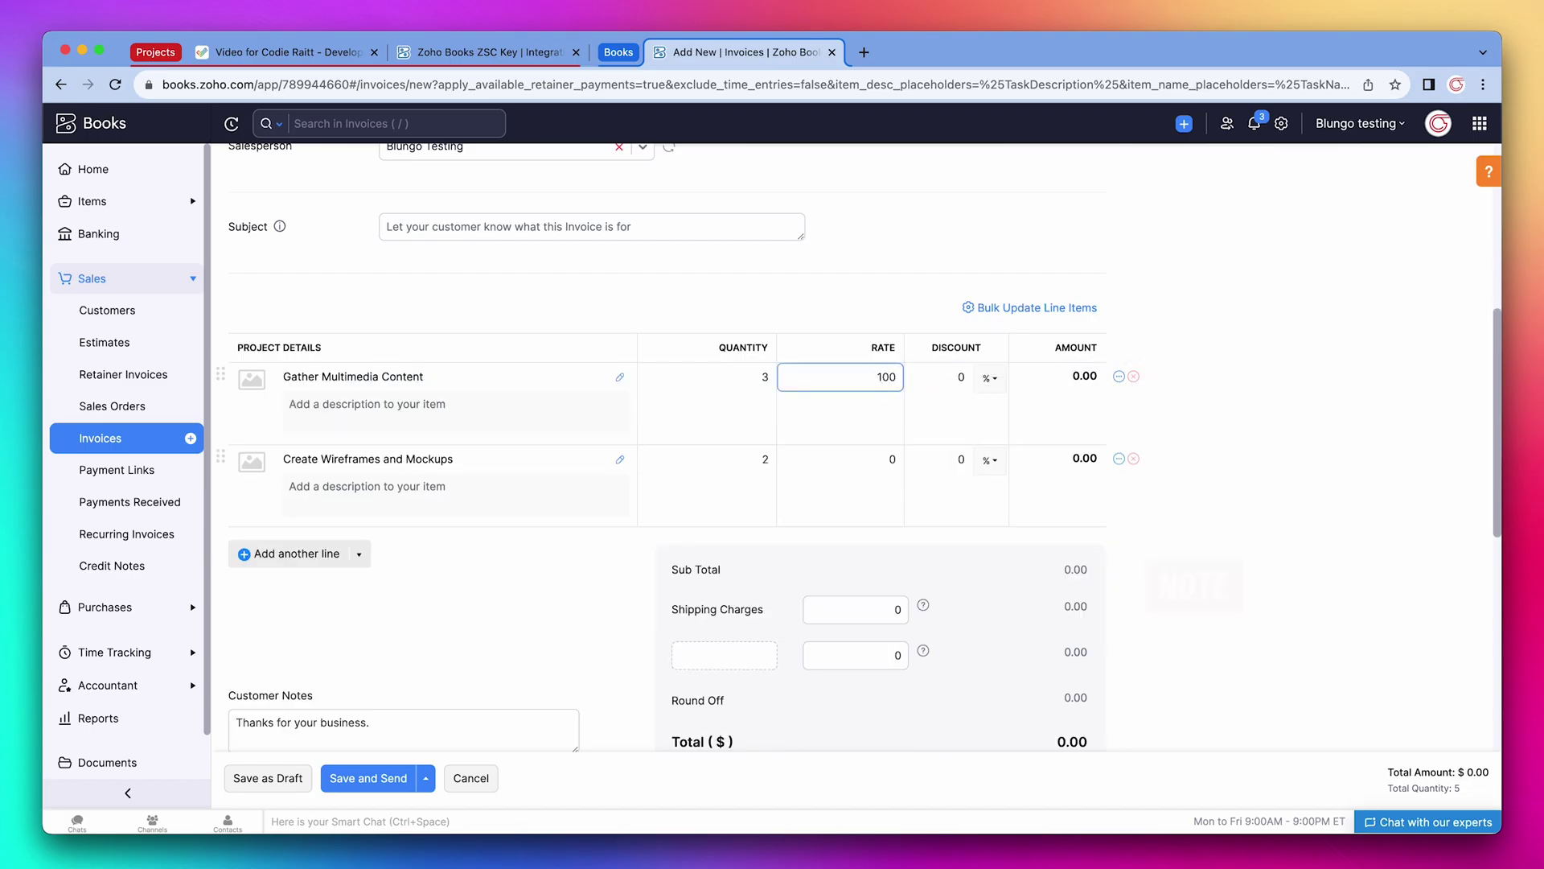
left_click(871, 460)
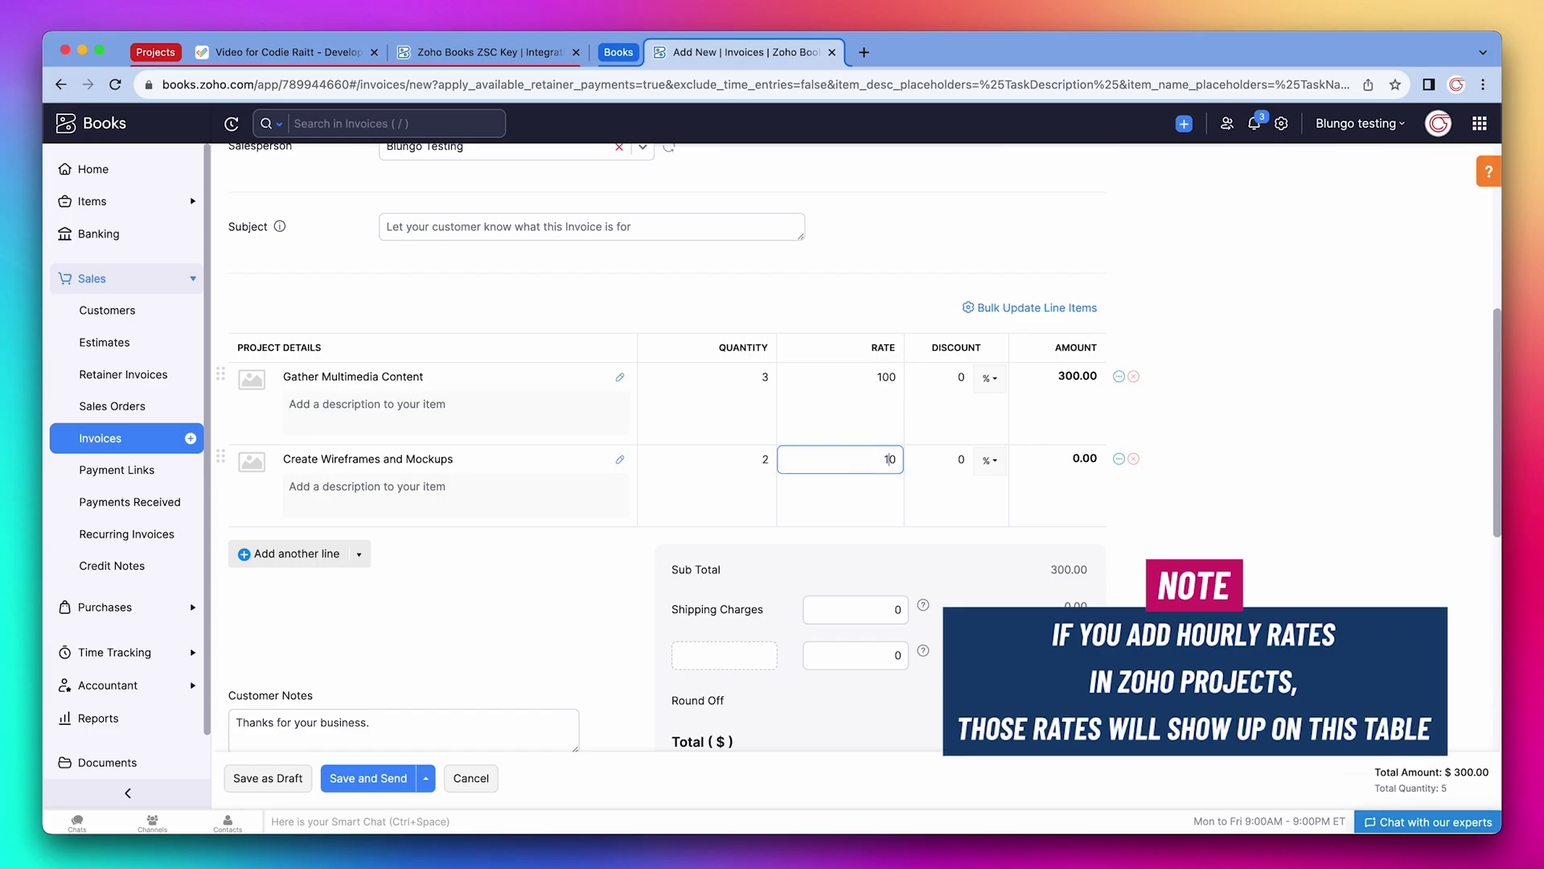
left_click(616, 579)
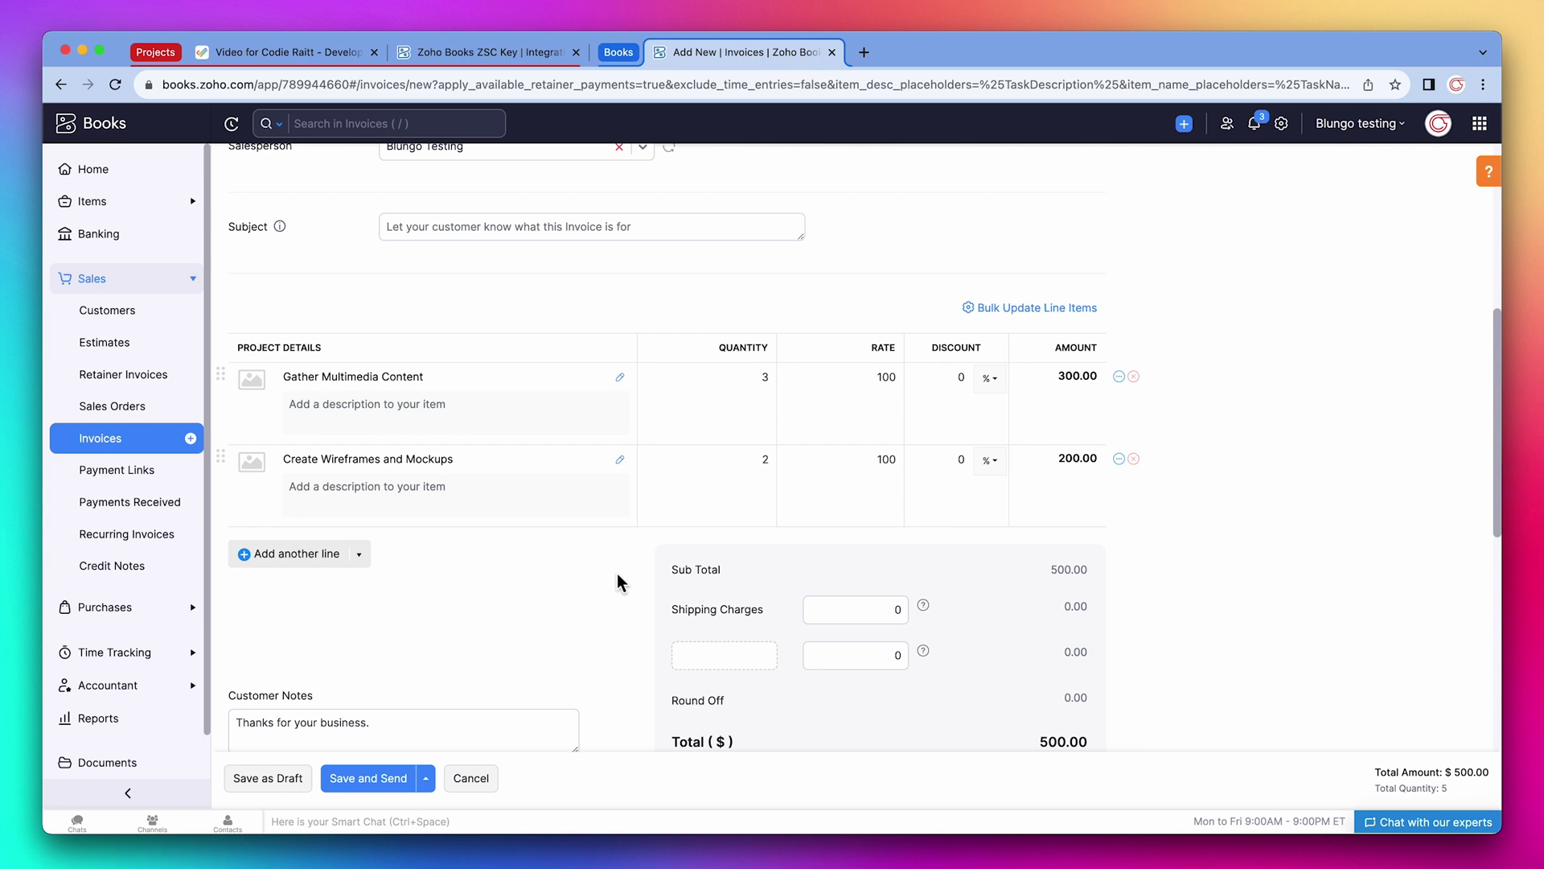
Save invoice INV-000005 as a draft and mark it as sent.
scroll(620, 581, "down", 5)
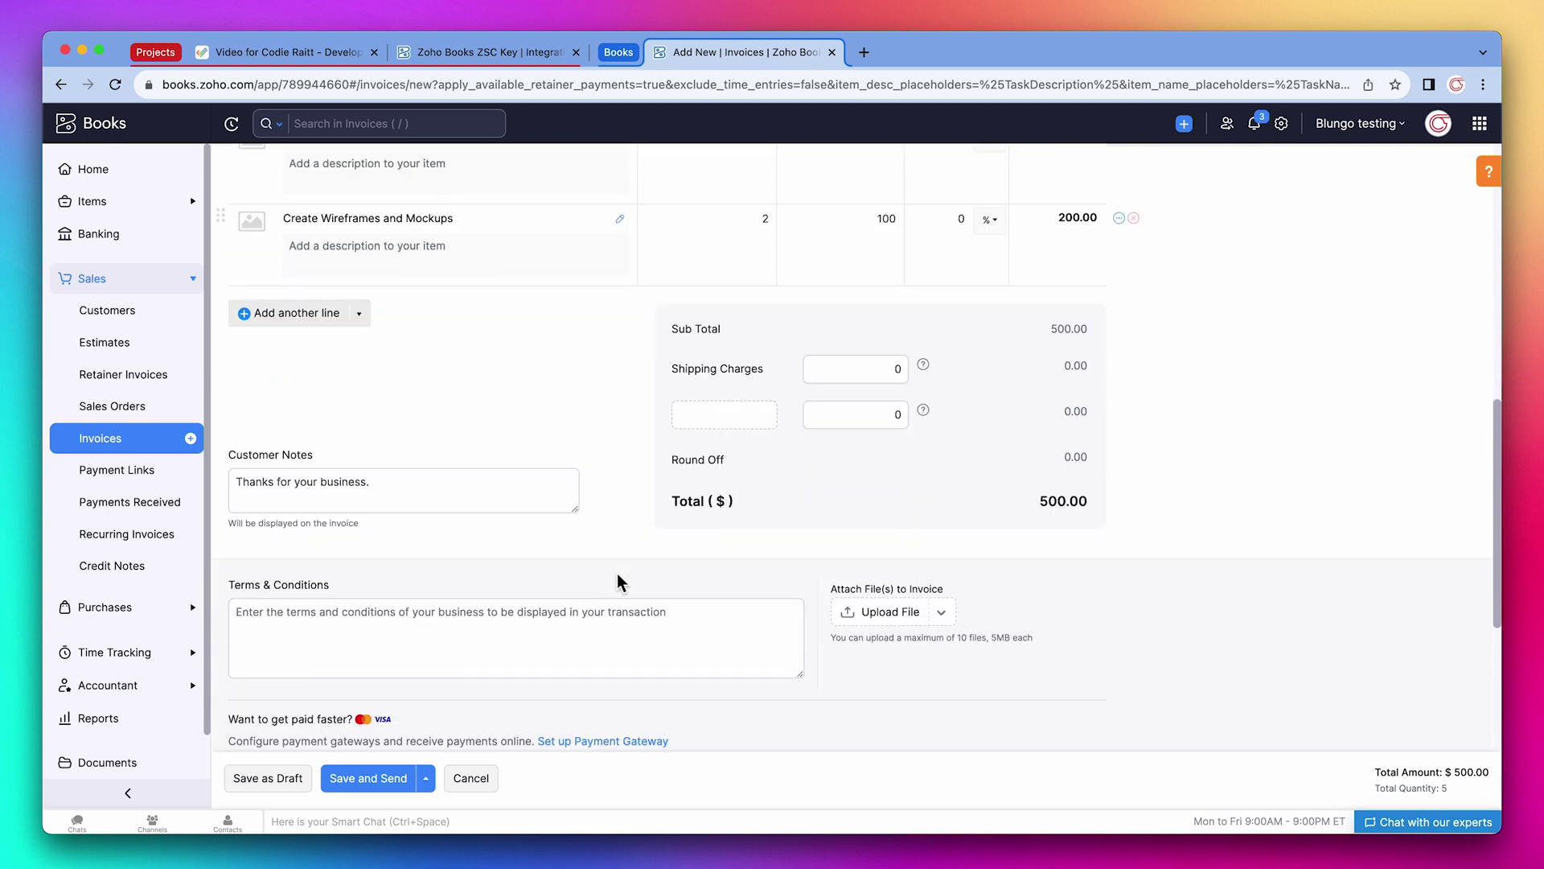
scroll(620, 581, "down", 3)
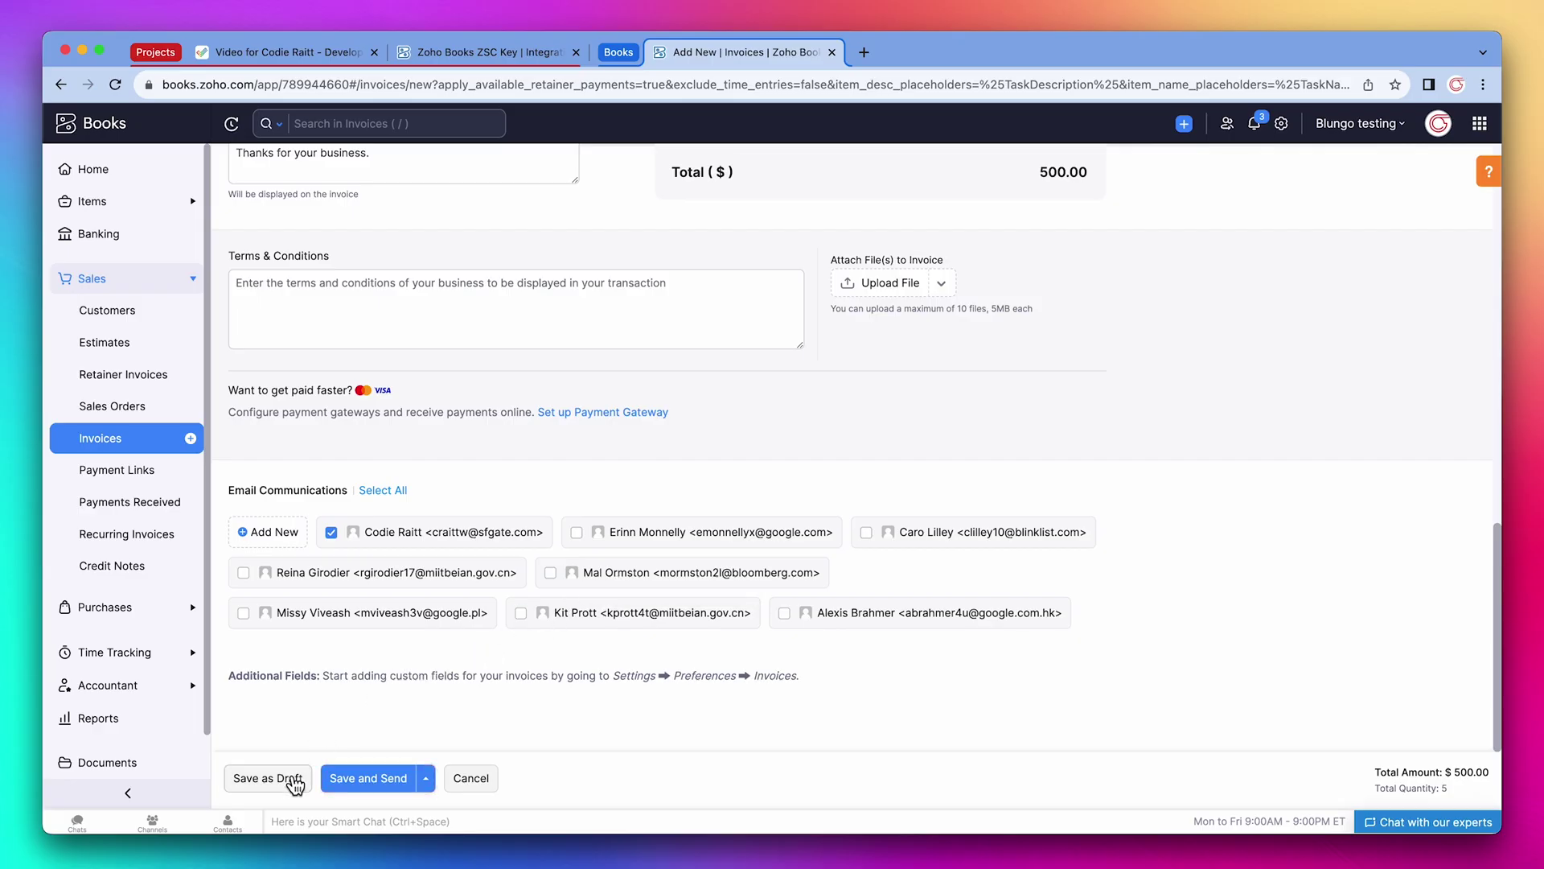
left_click(291, 779)
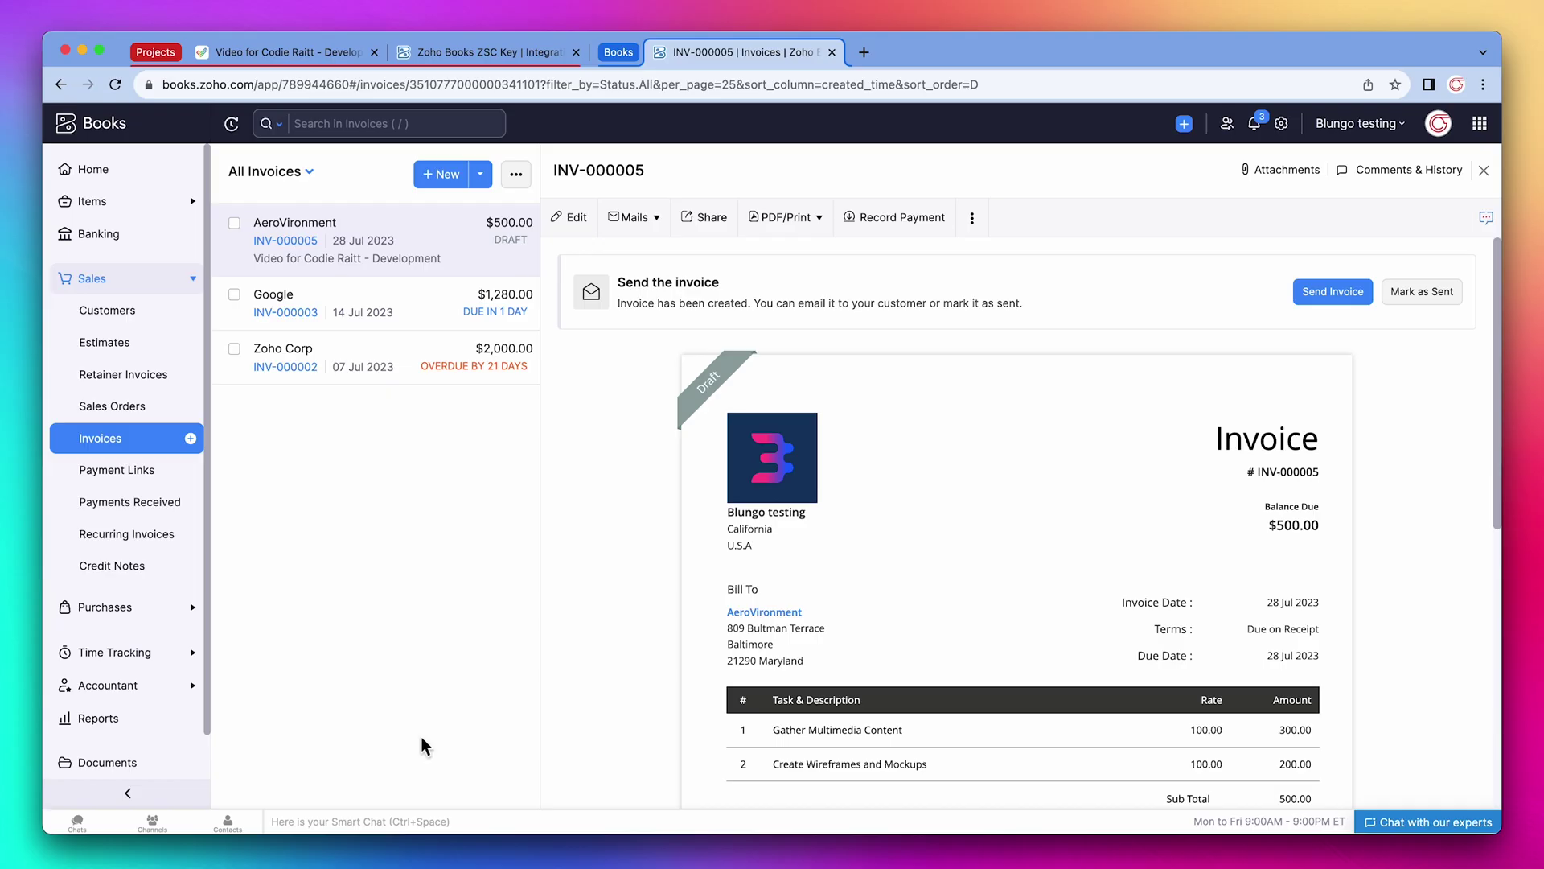
left_click(1417, 293)
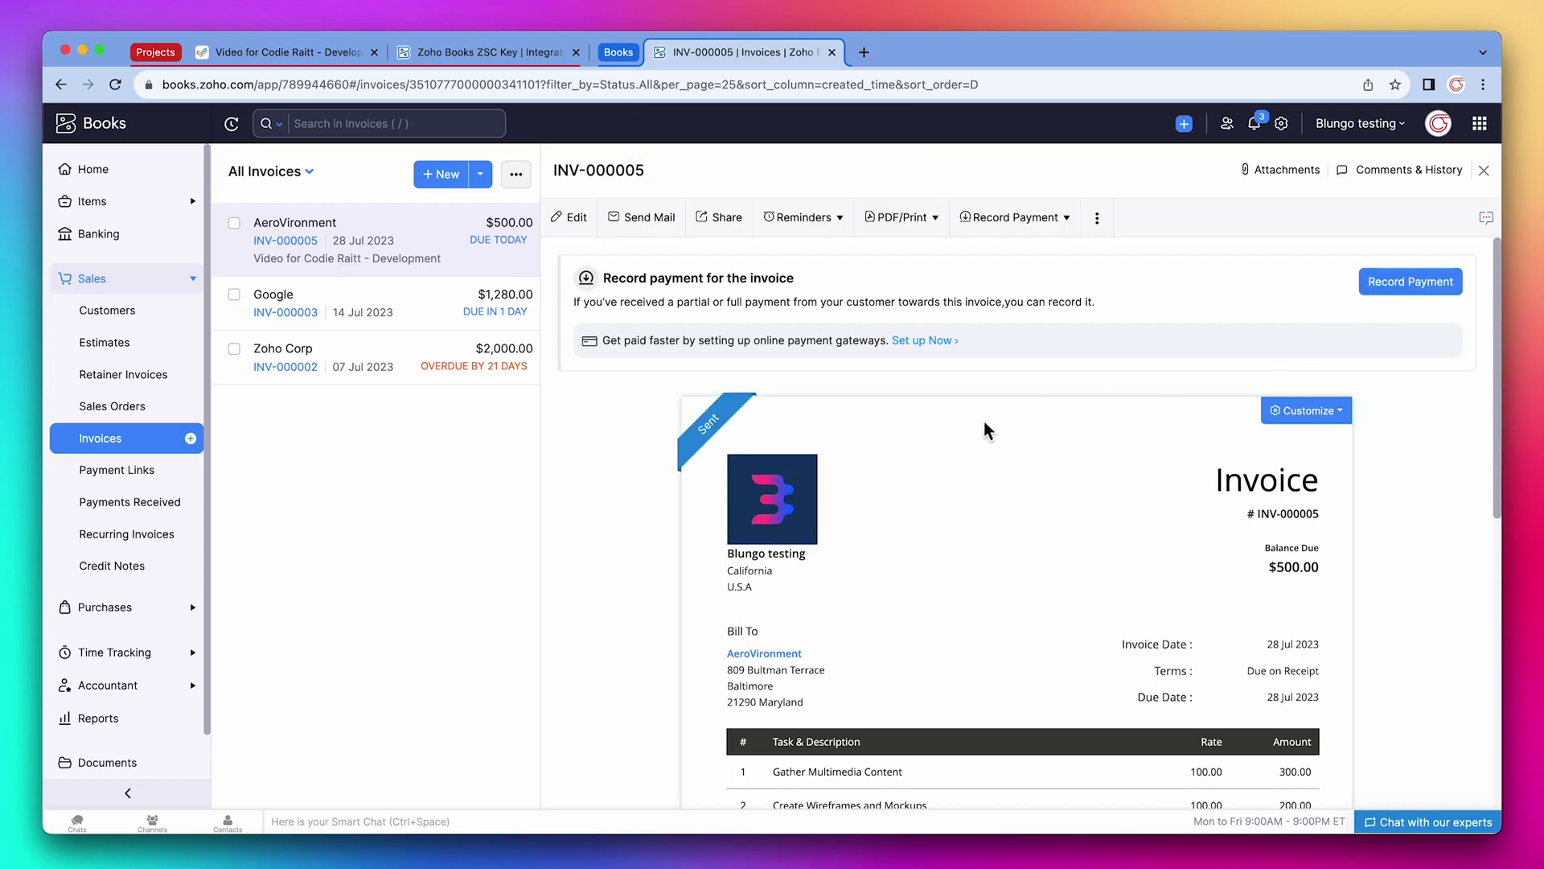
Confirm both entries show Invoiced in the video project's Books timesheet, then return to Zoho Projects.
left_click(157, 650)
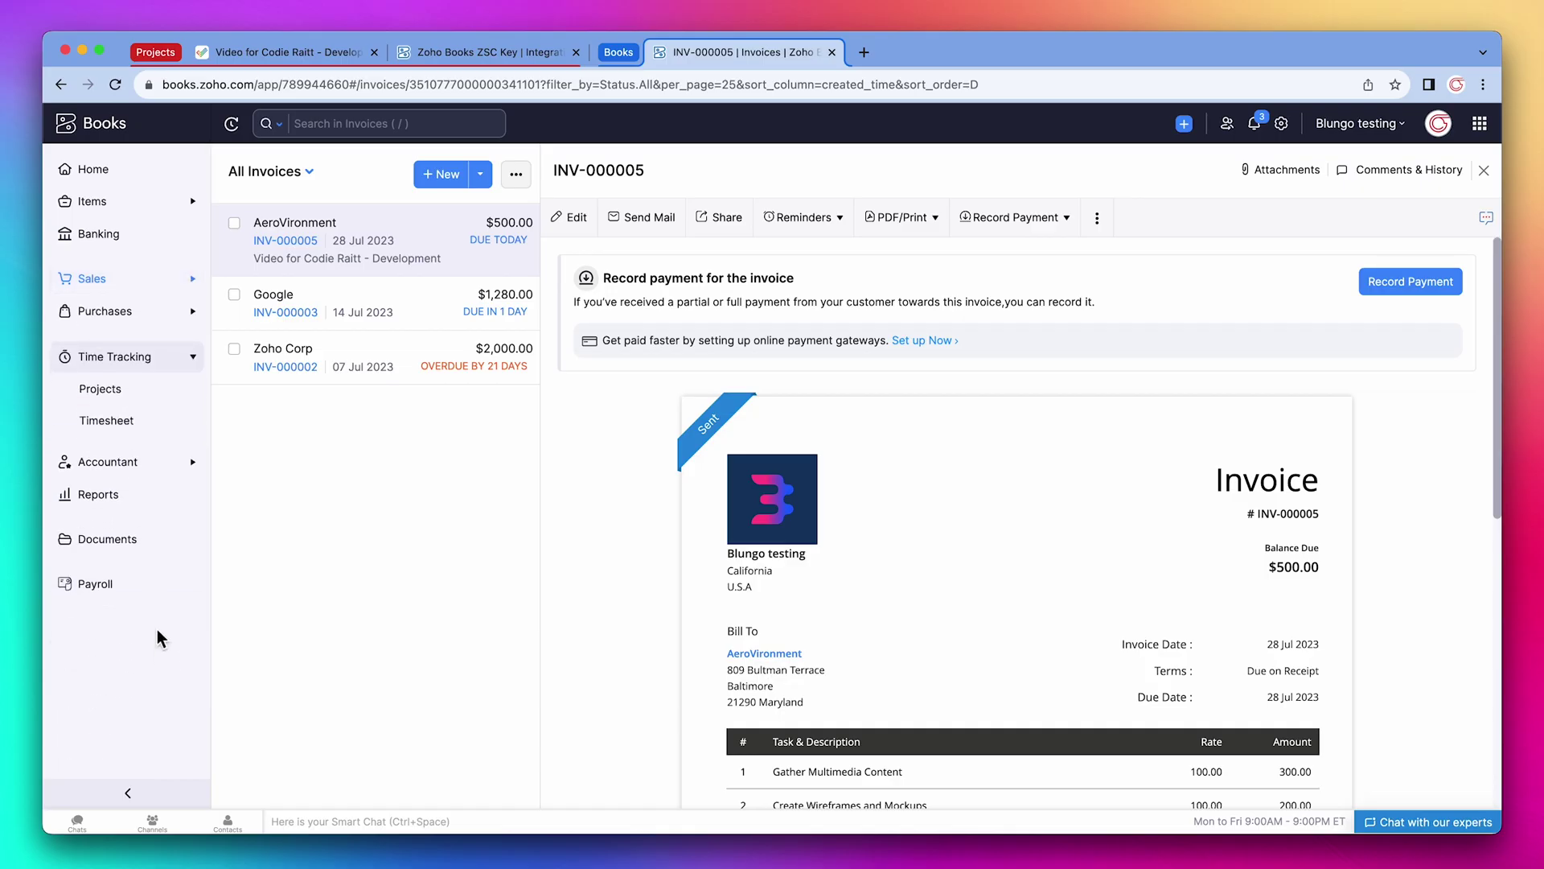
left_click(125, 392)
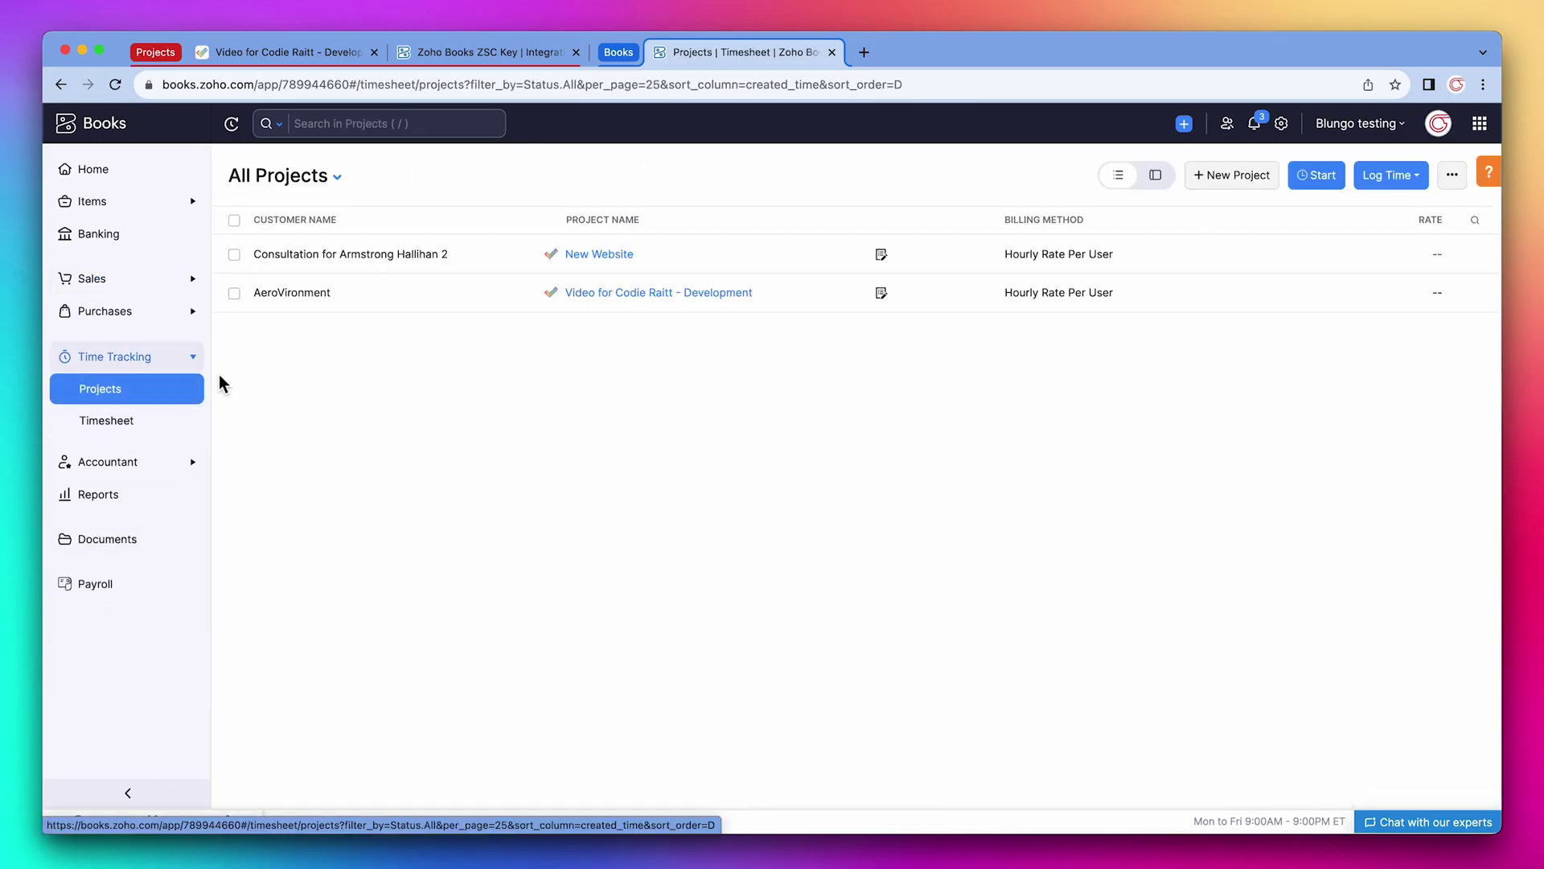
left_click(596, 293)
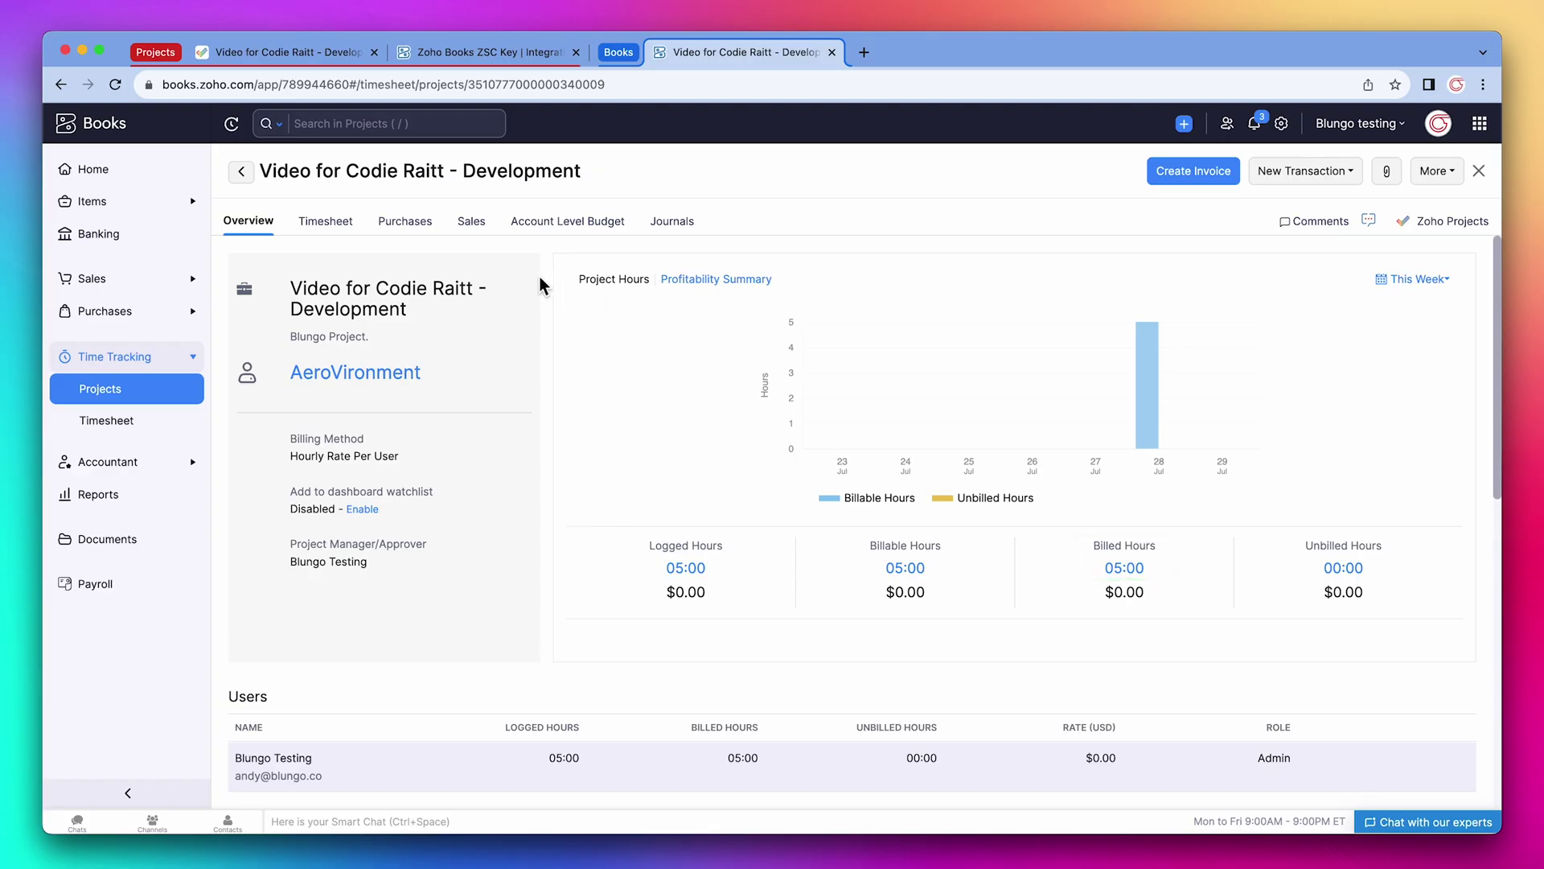
left_click(346, 232)
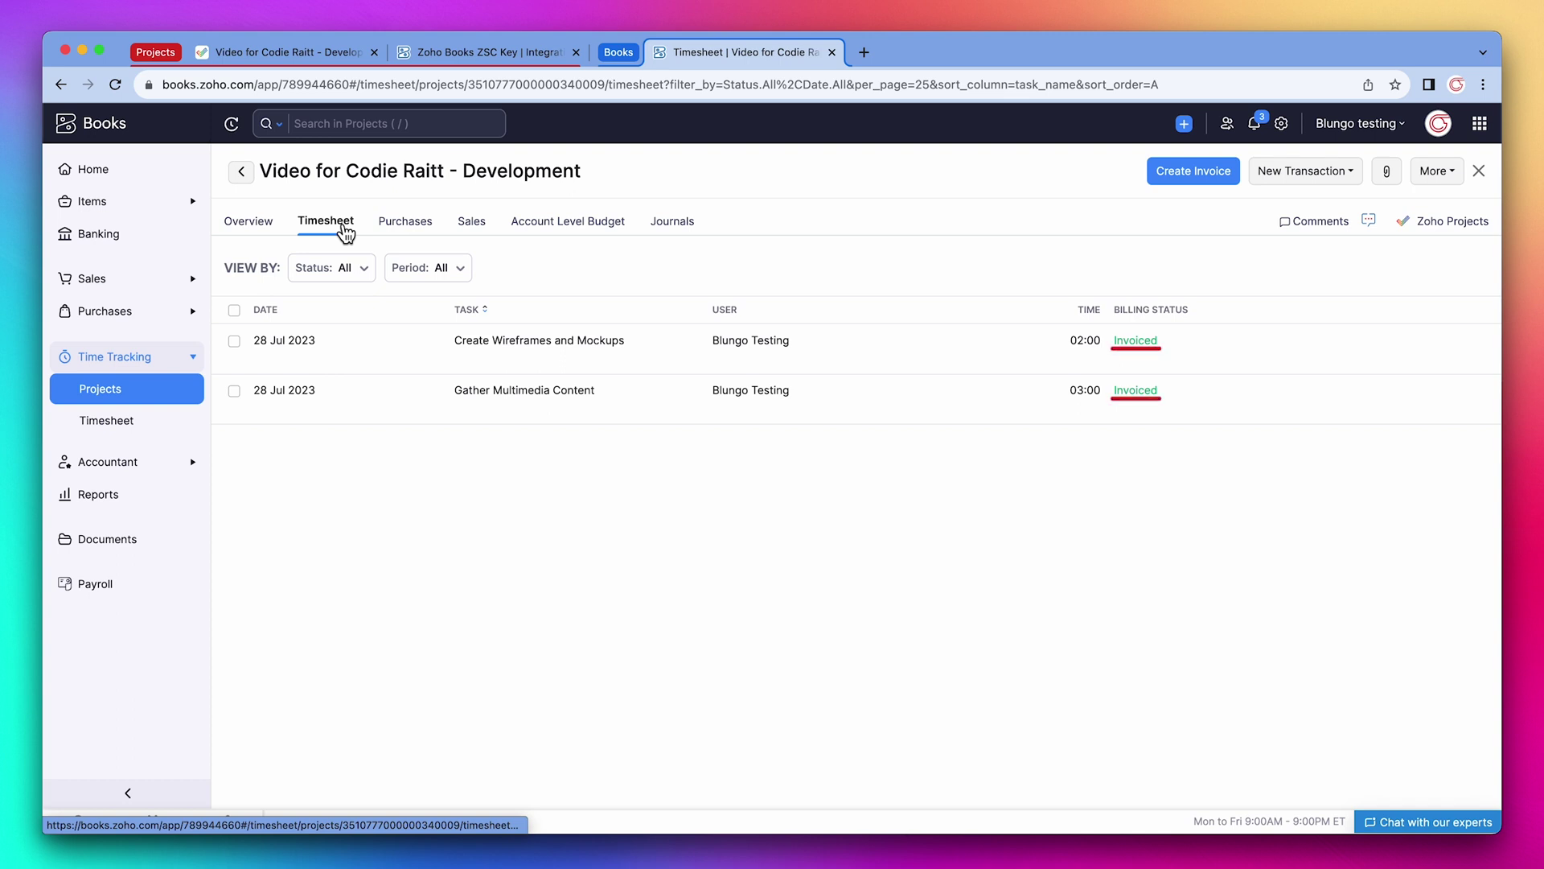
left_click(320, 61)
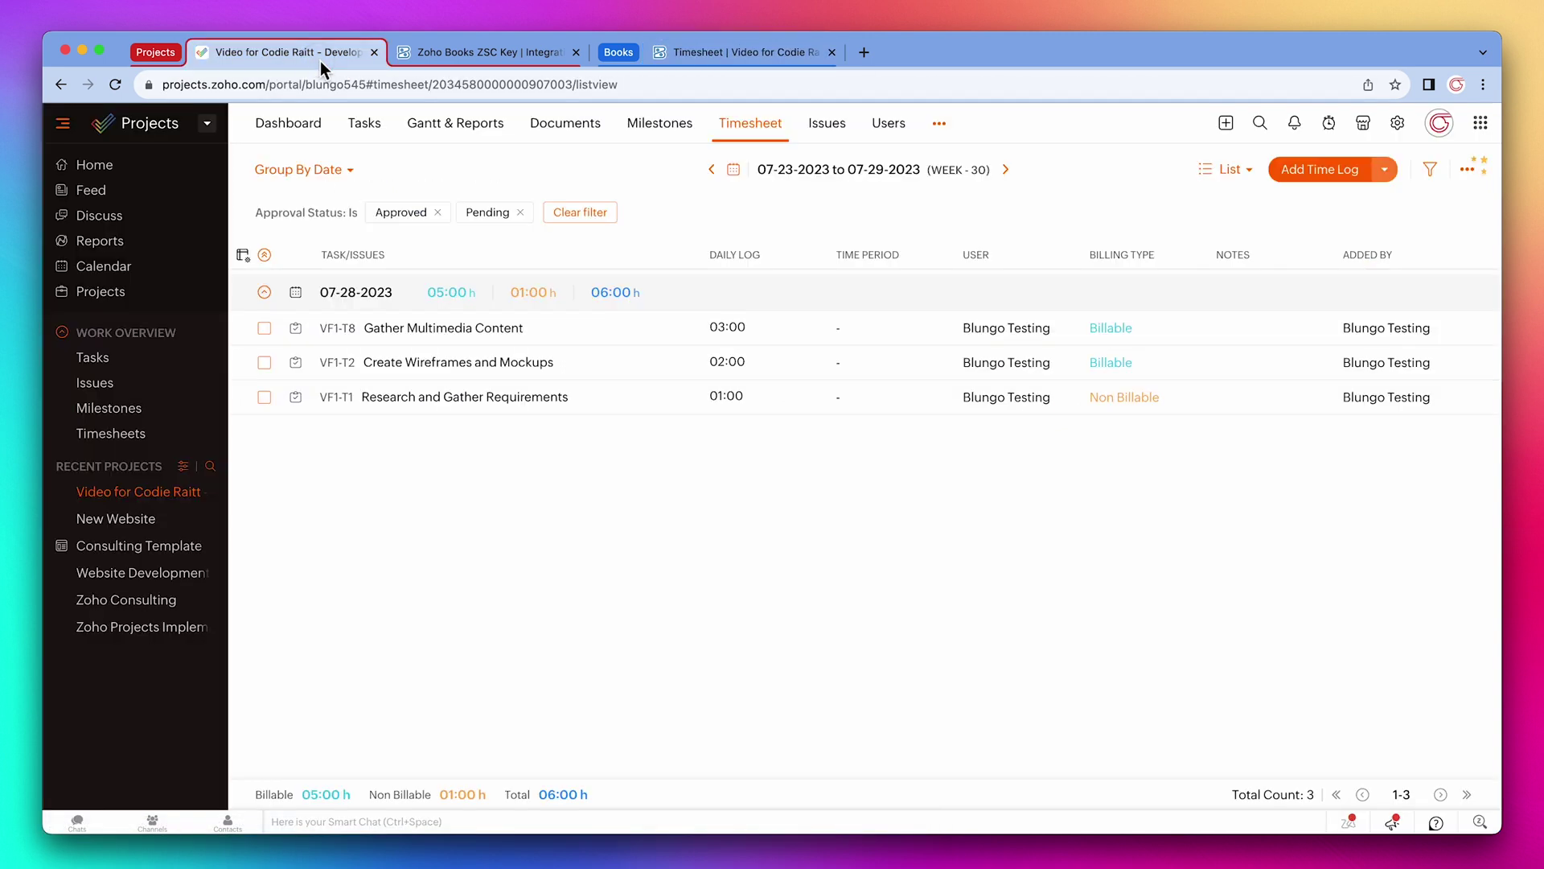
left_click(121, 90)
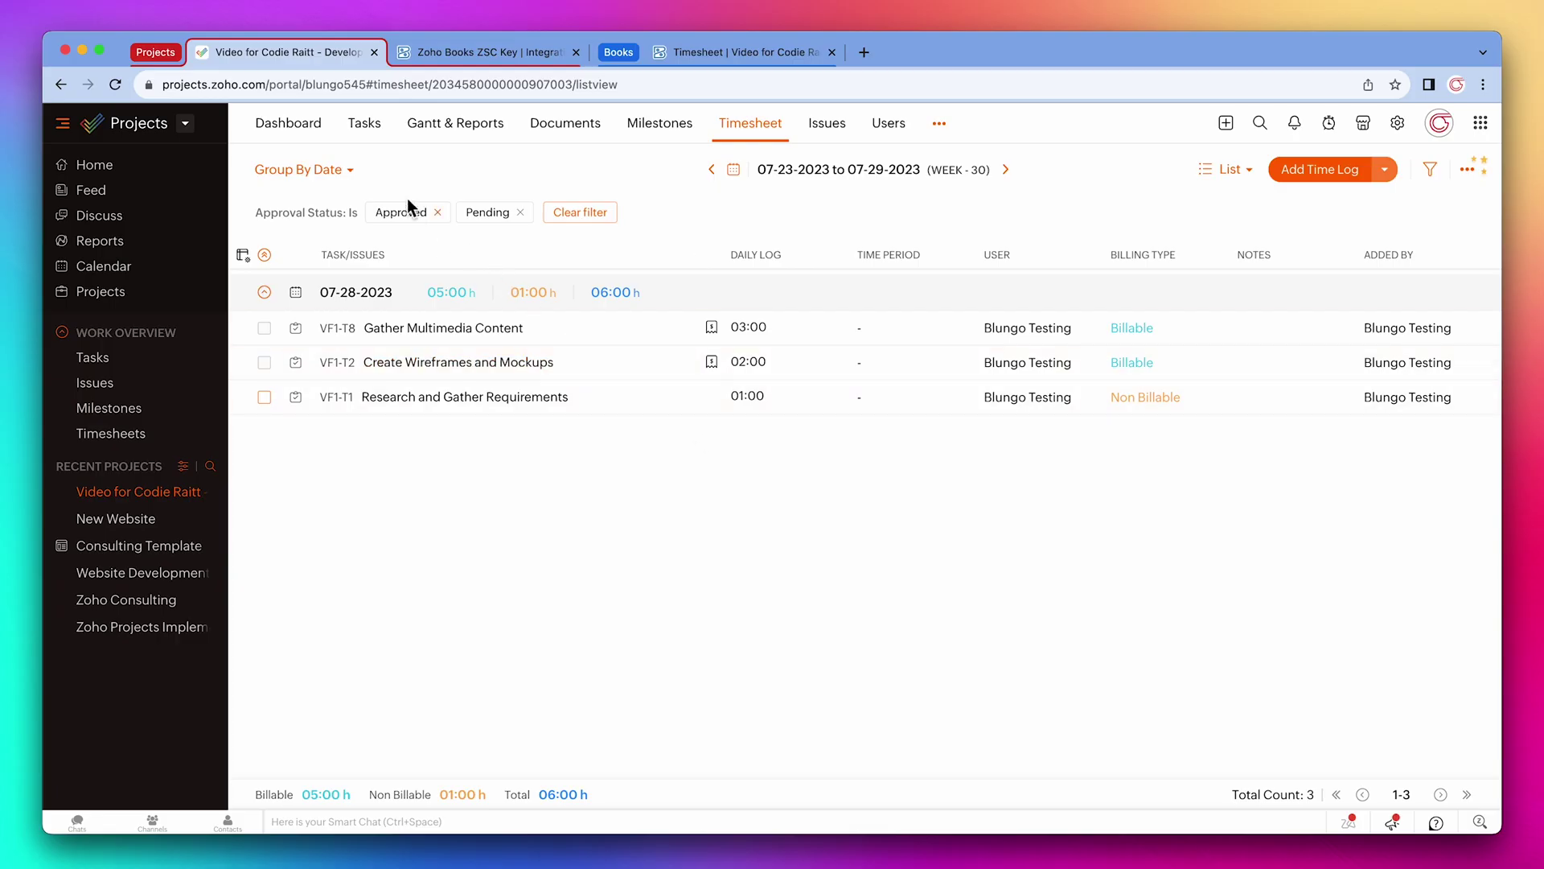
left_click(314, 140)
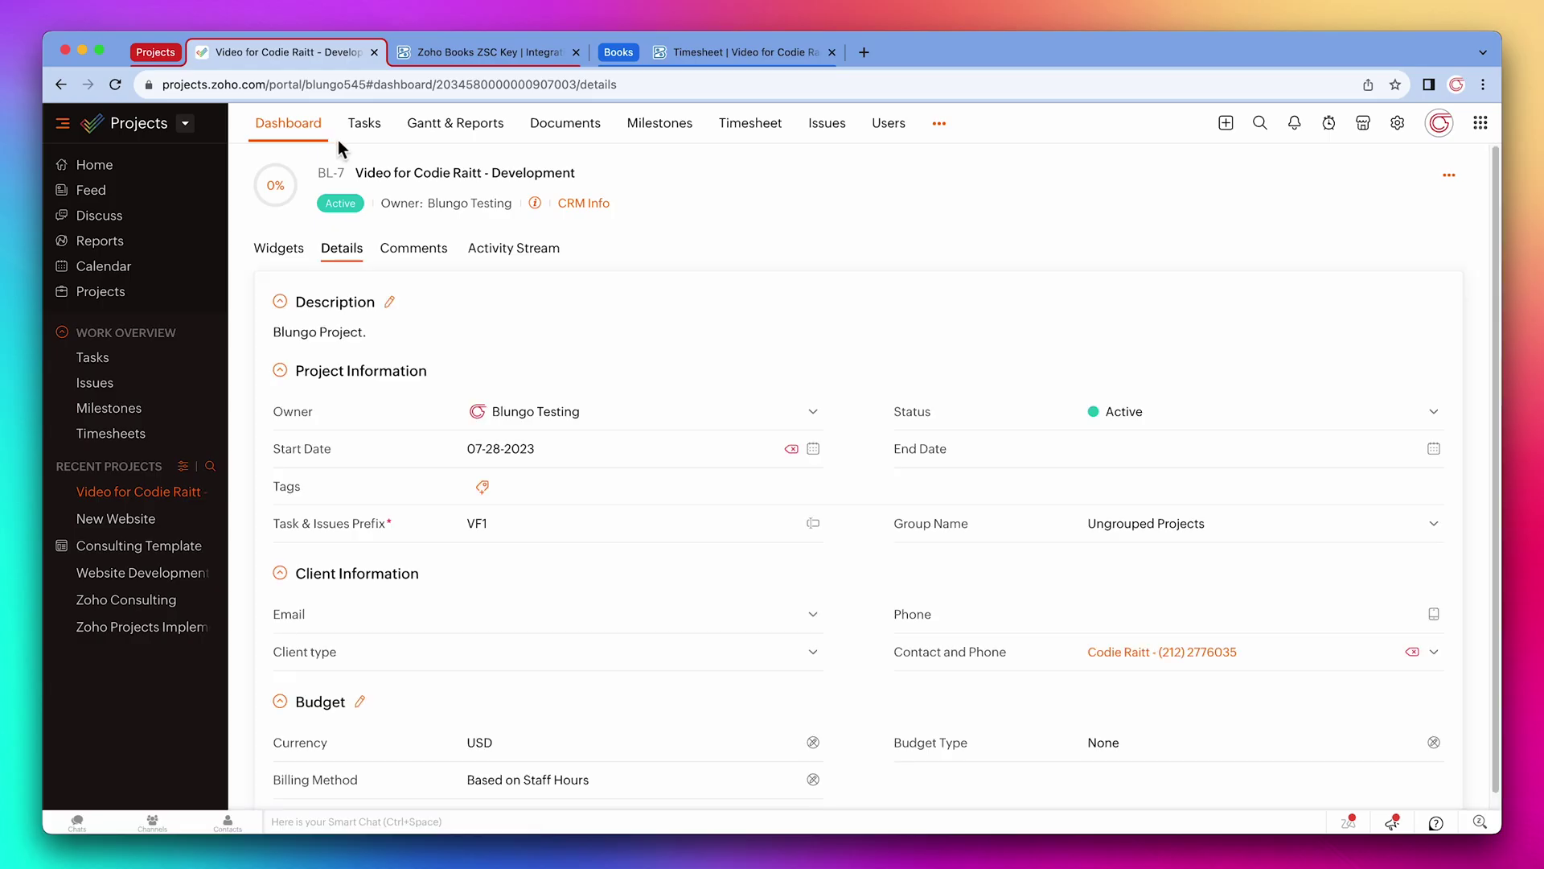
left_click(598, 211)
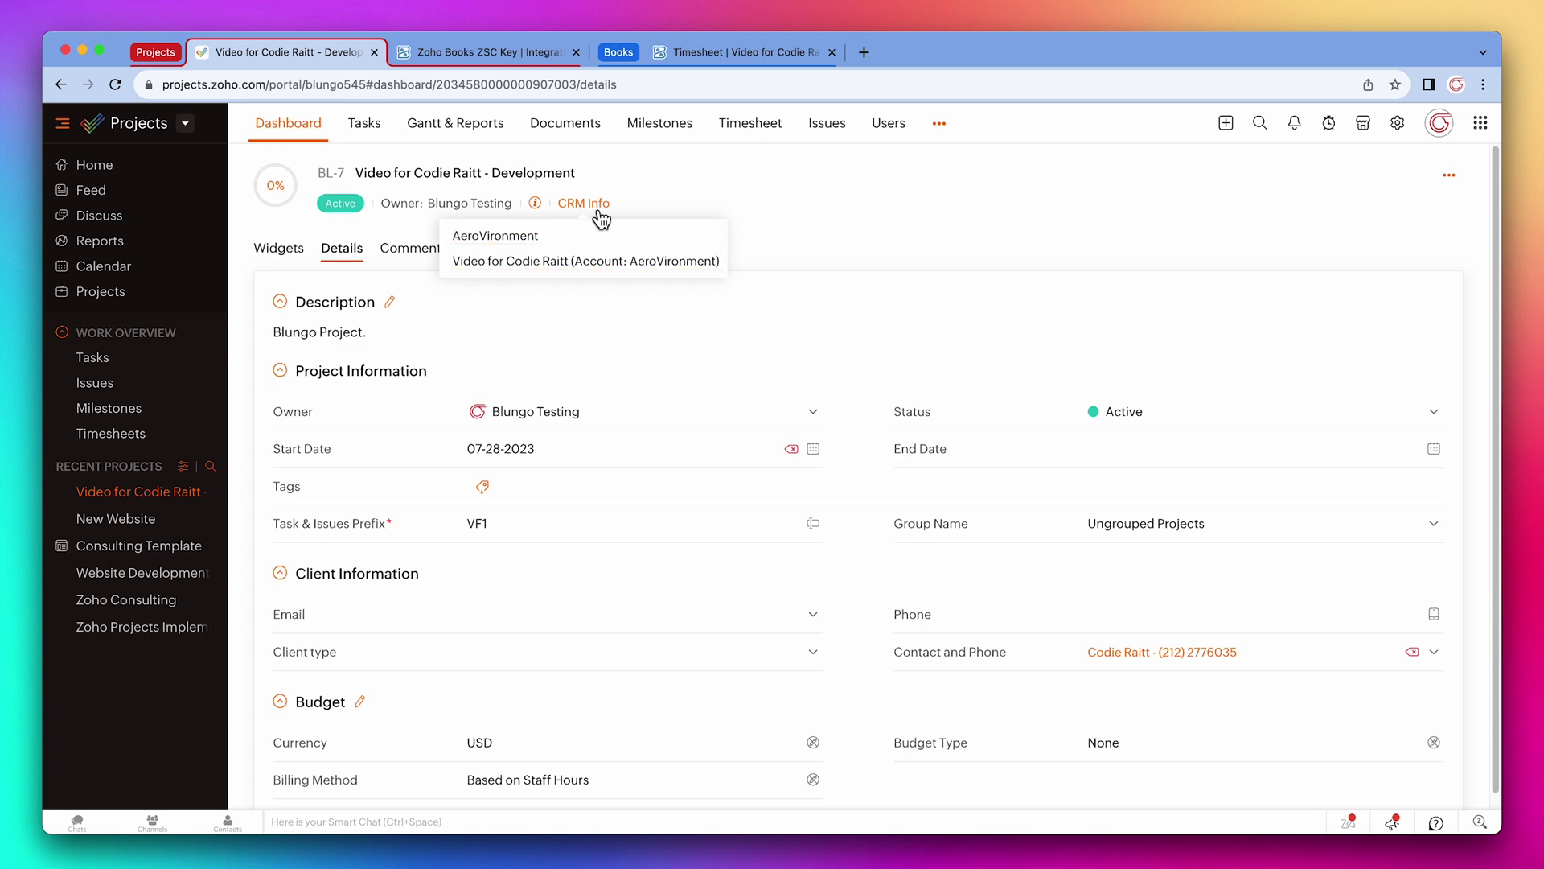
left_click(596, 260)
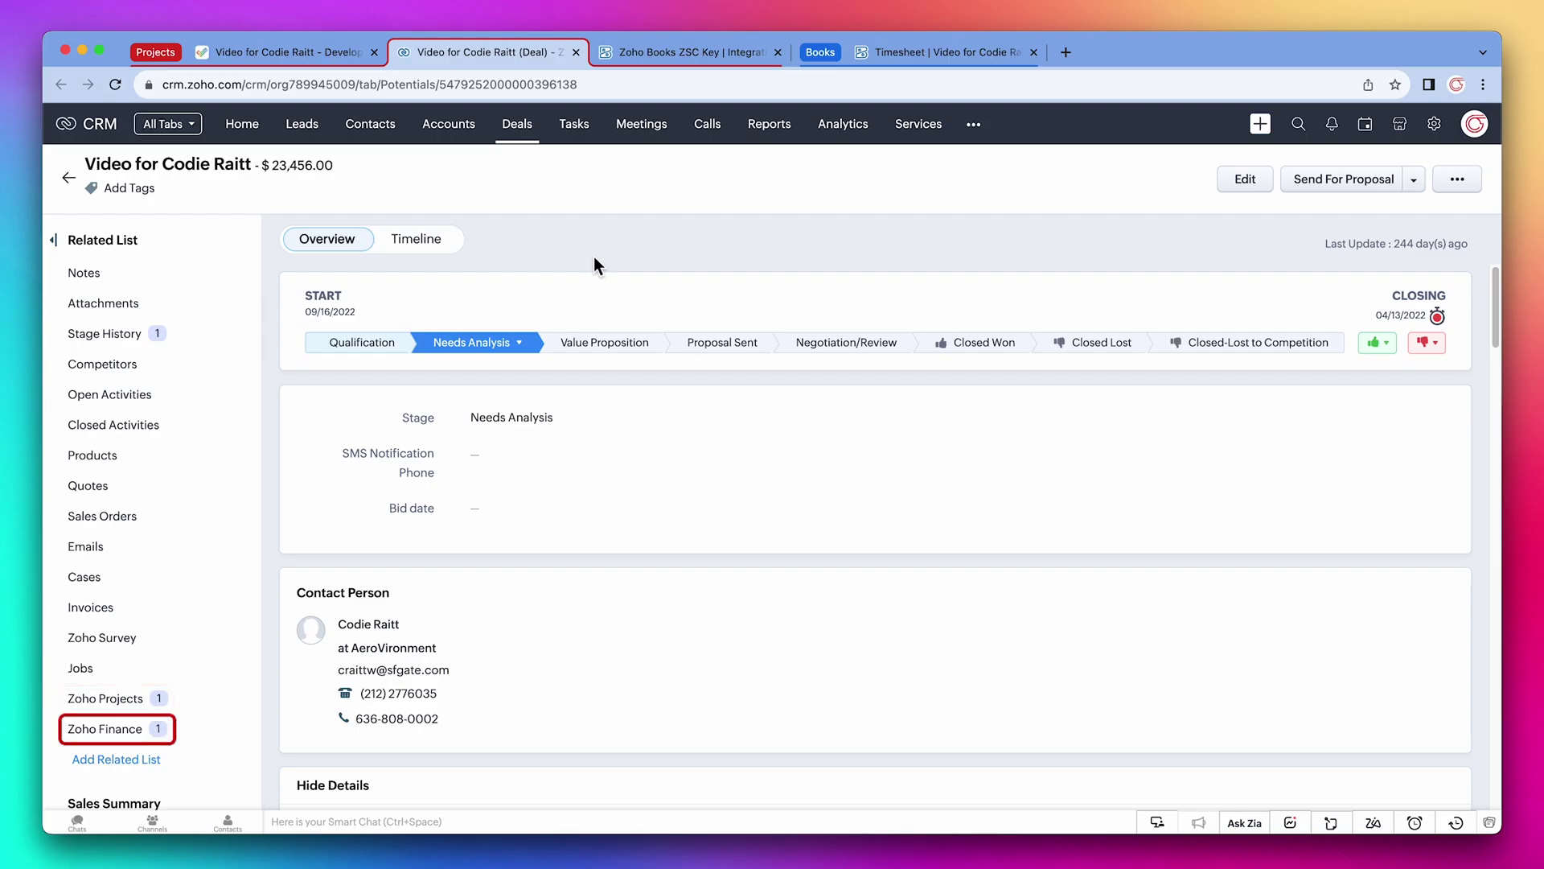
Jump to the deal's related Zoho Projects and Zoho Finance sections showing invoice INV-000005.
left_click(123, 698)
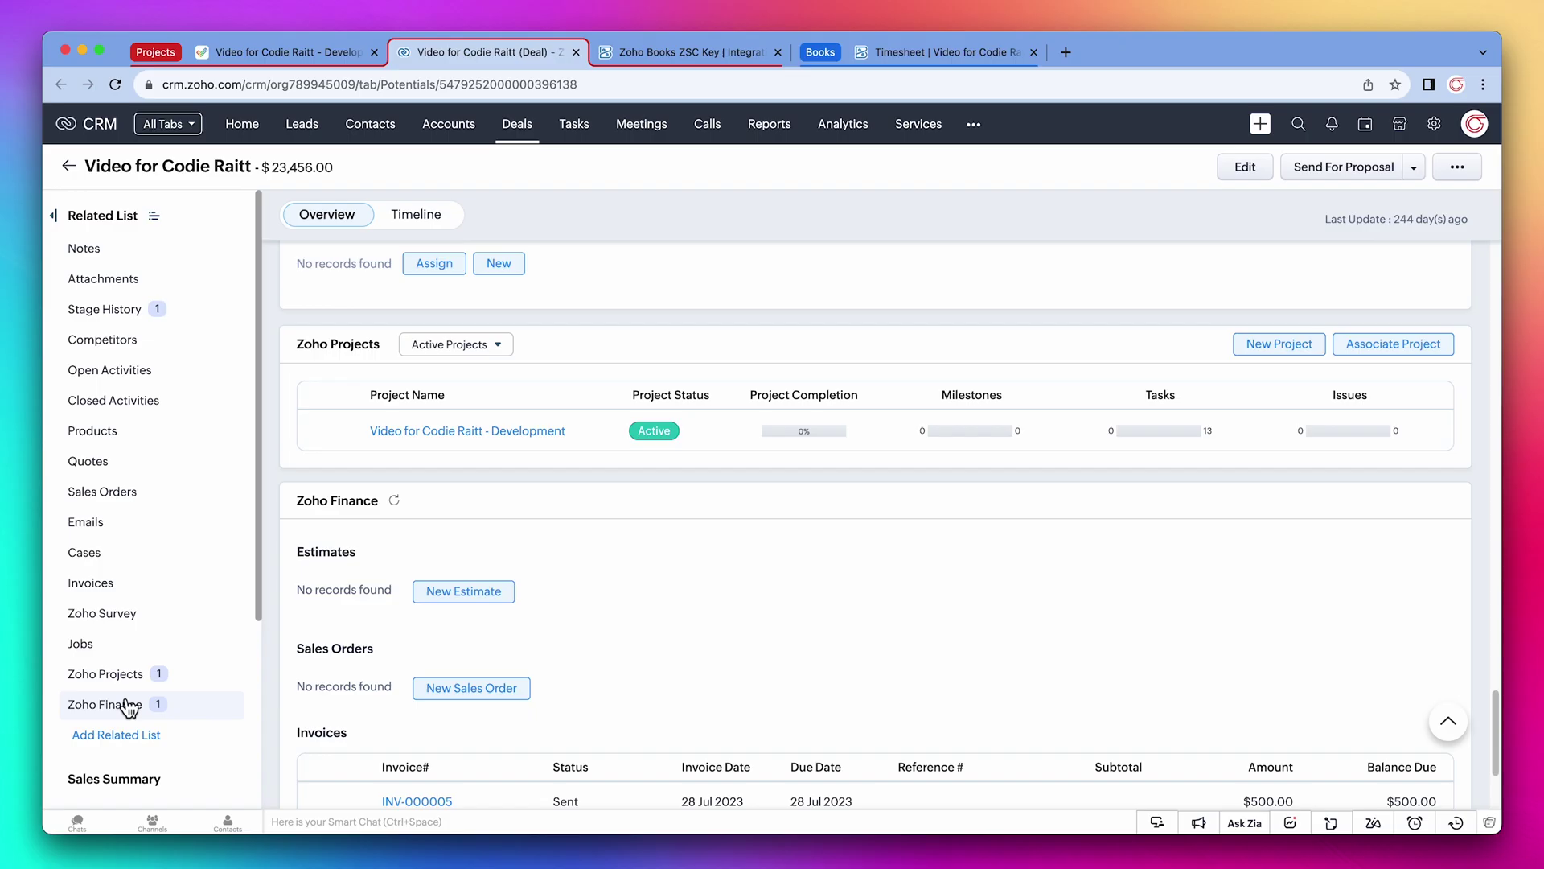
left_click(124, 708)
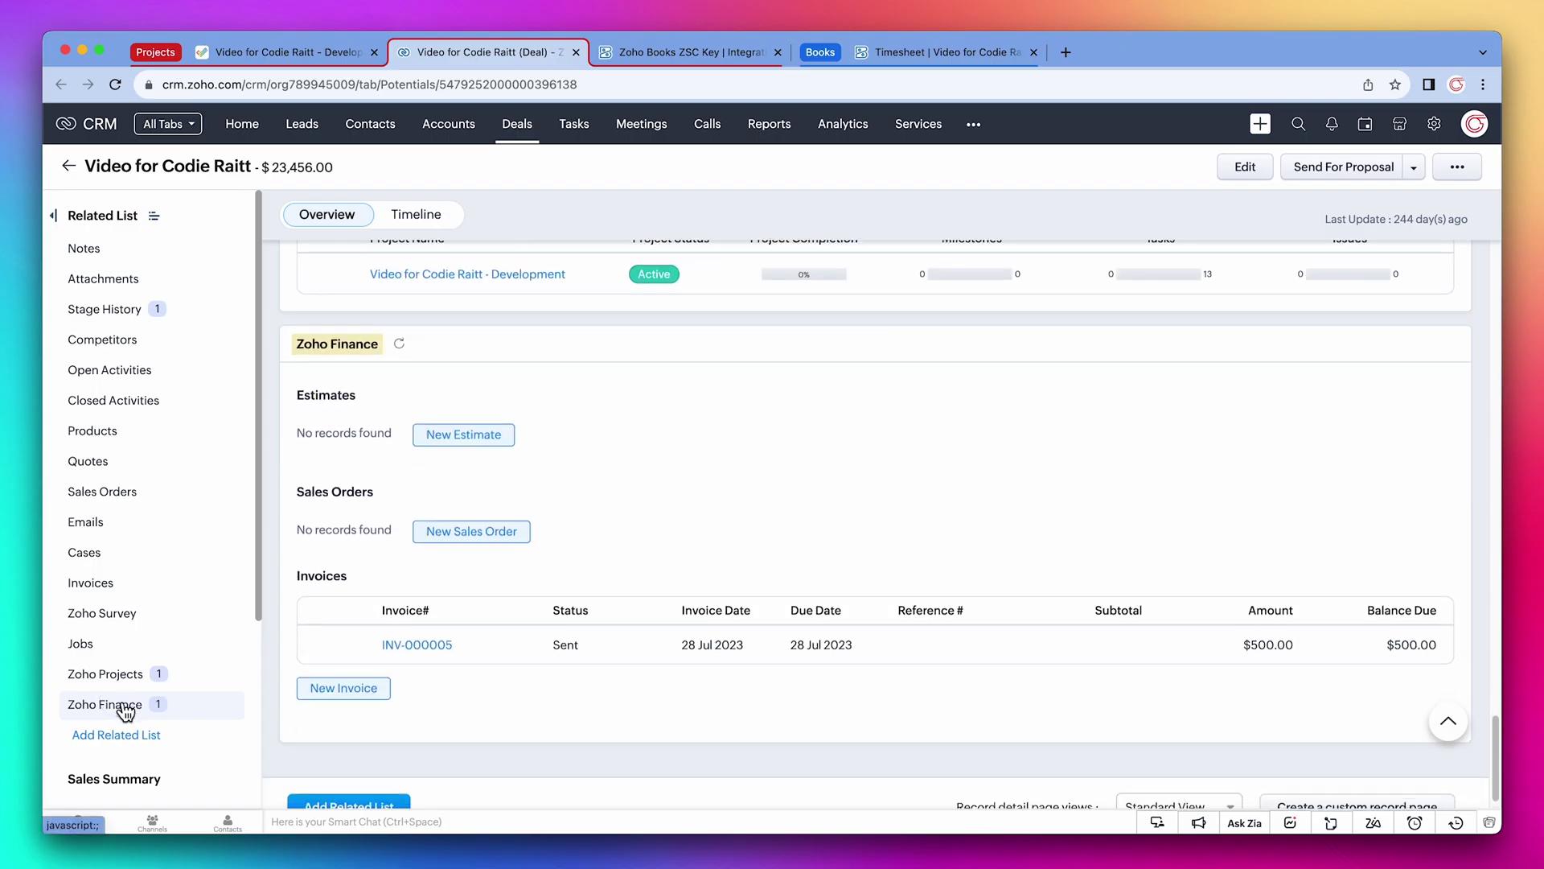